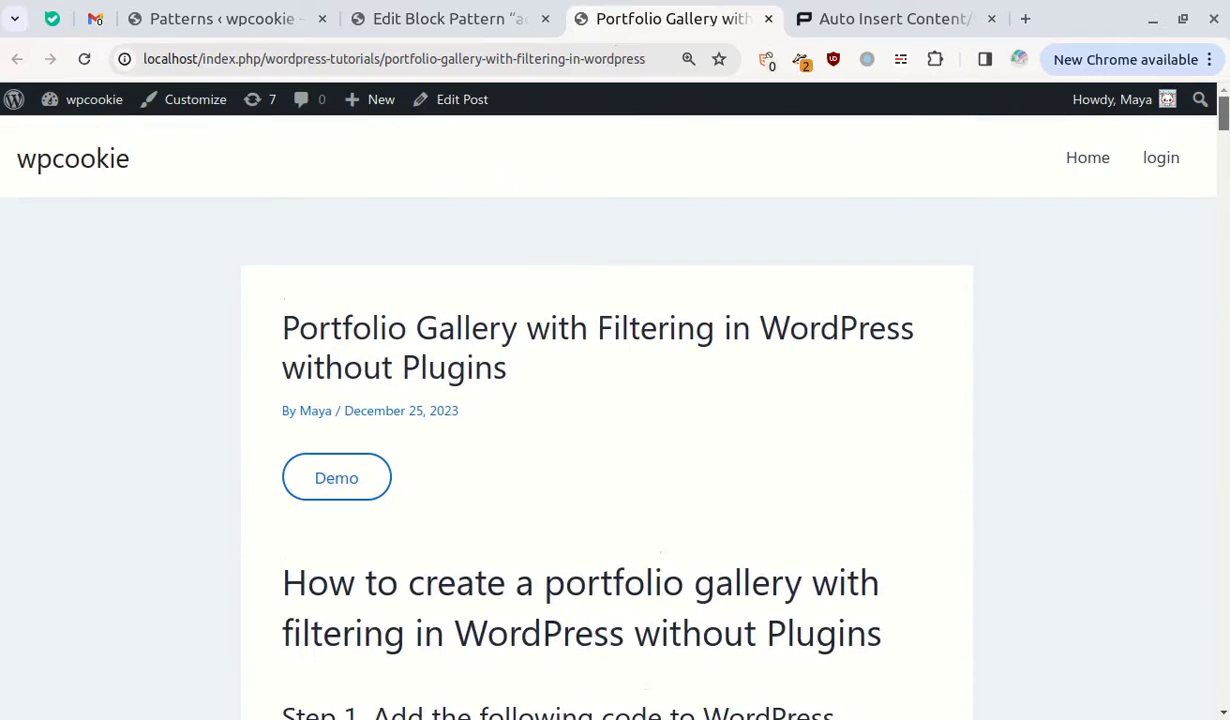
Examine the portfolio gallery post to see where the holiday sale banner sits within the content
scroll(606, 415, down, 11)
scroll(606, 415, up, 8)
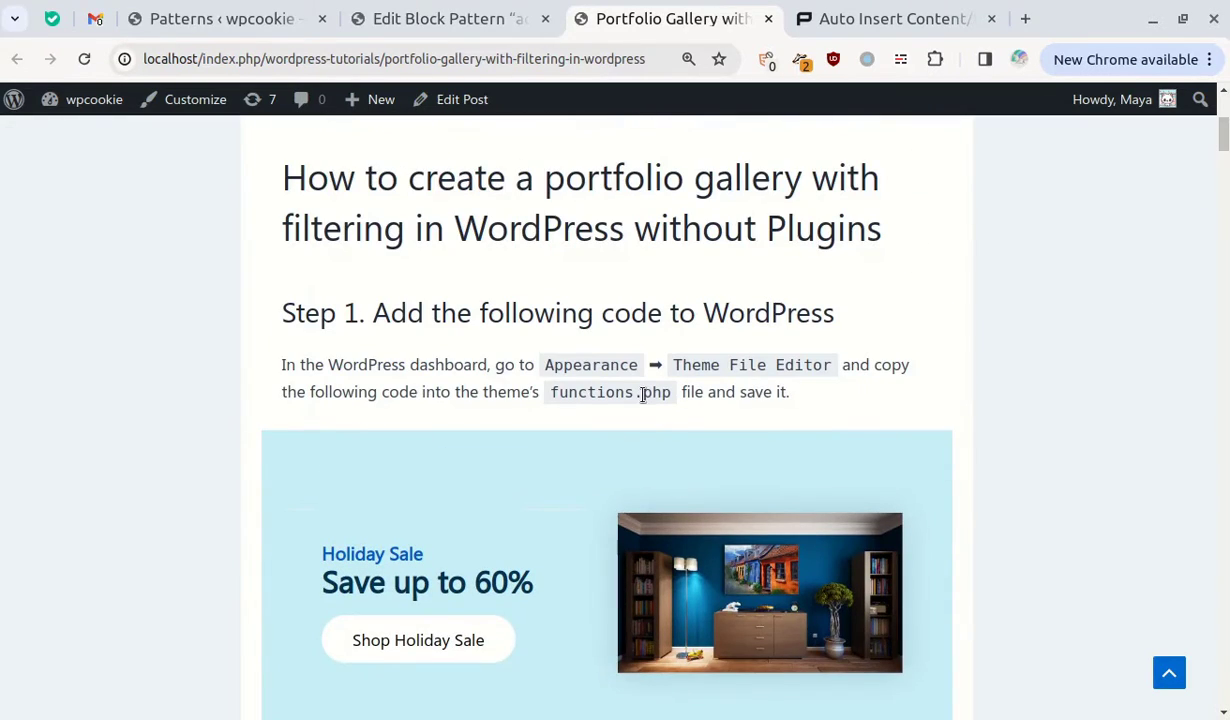
scroll(600, 430, down, 1)
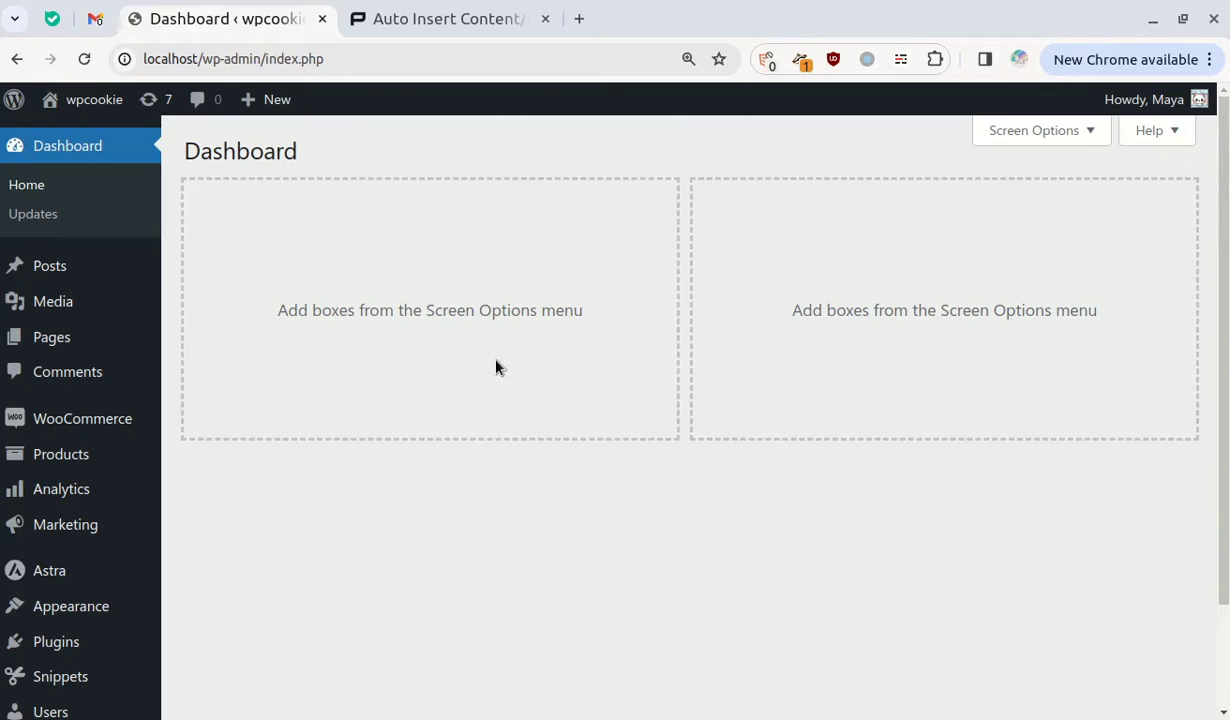
From the WordPress dashboard, open the Patterns list and create a new synced pattern named "ads 03"
click(471, 358)
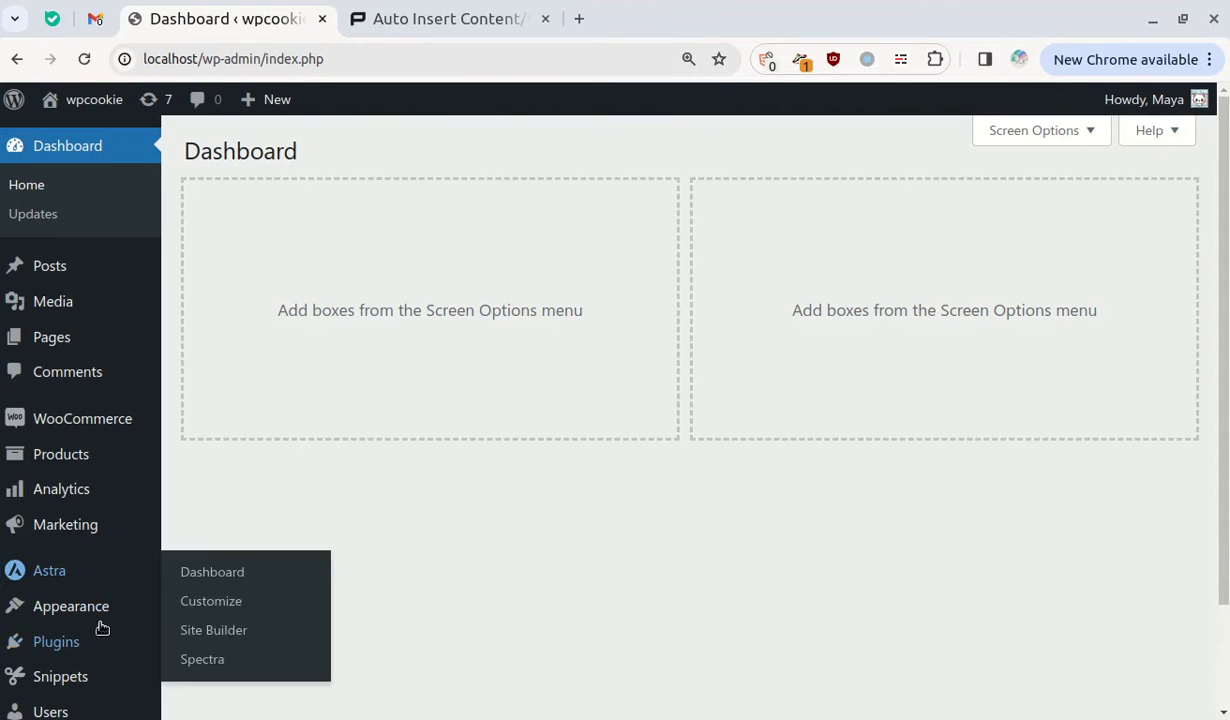
mouse_move(100, 616)
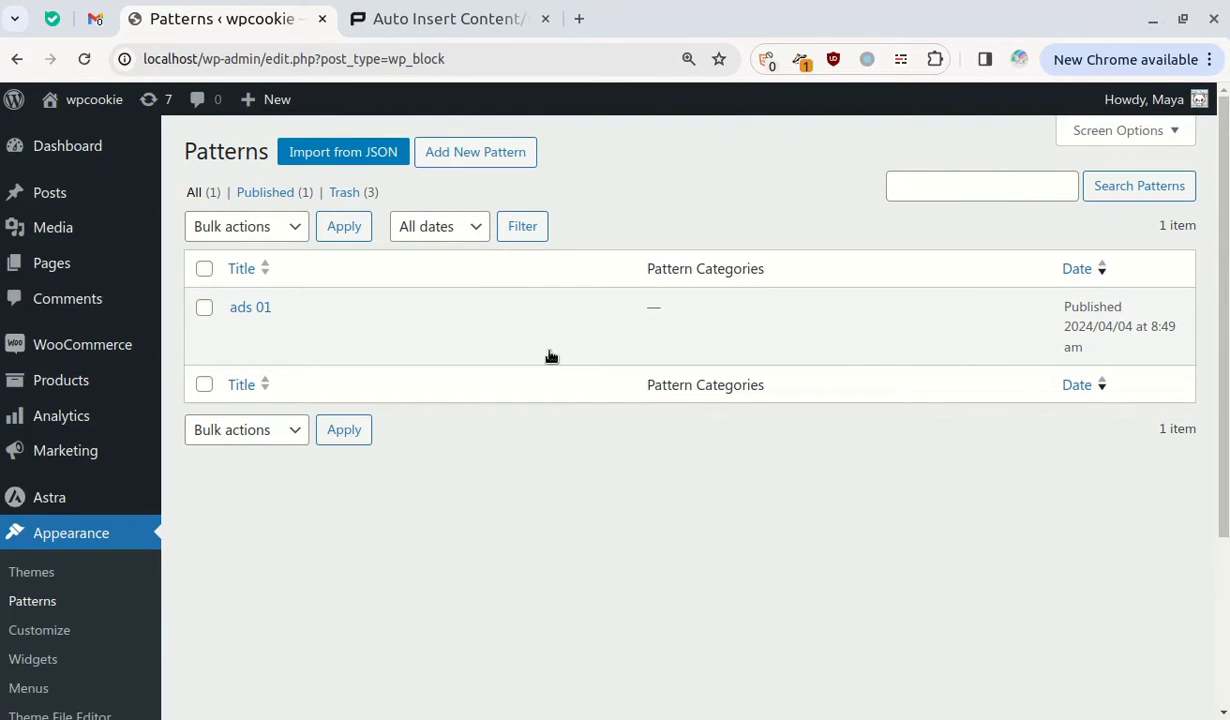
click(505, 161)
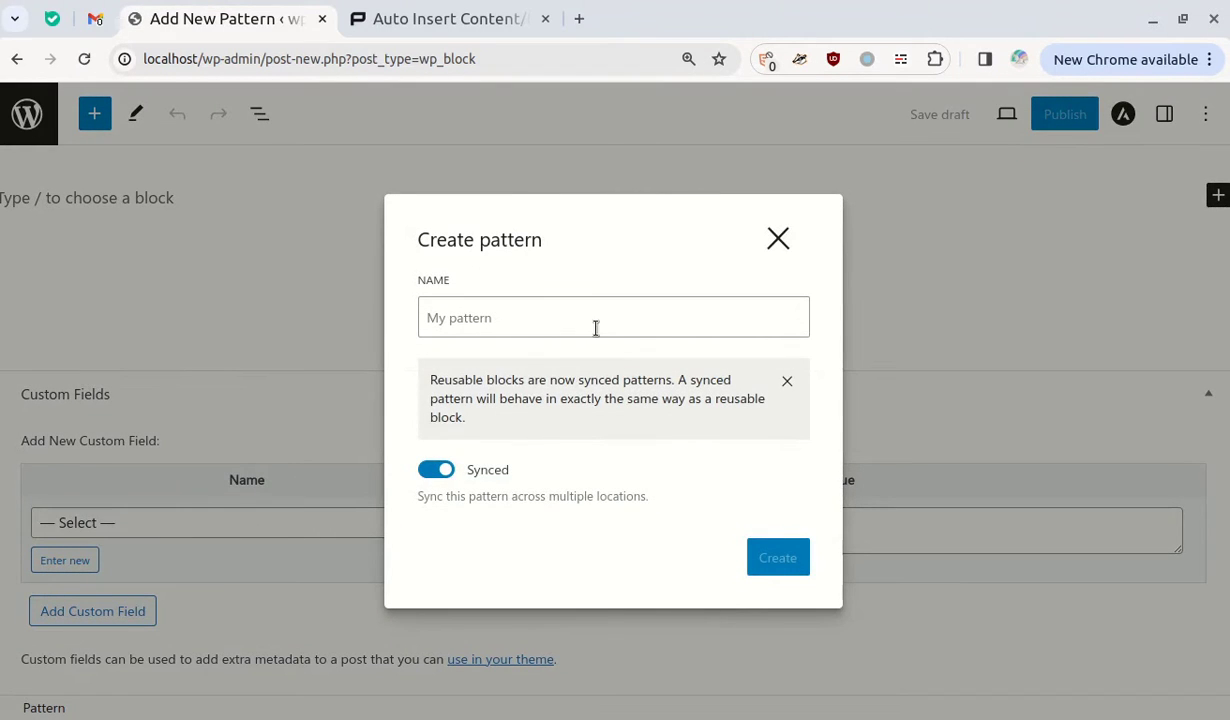
click(596, 328)
text(ad)
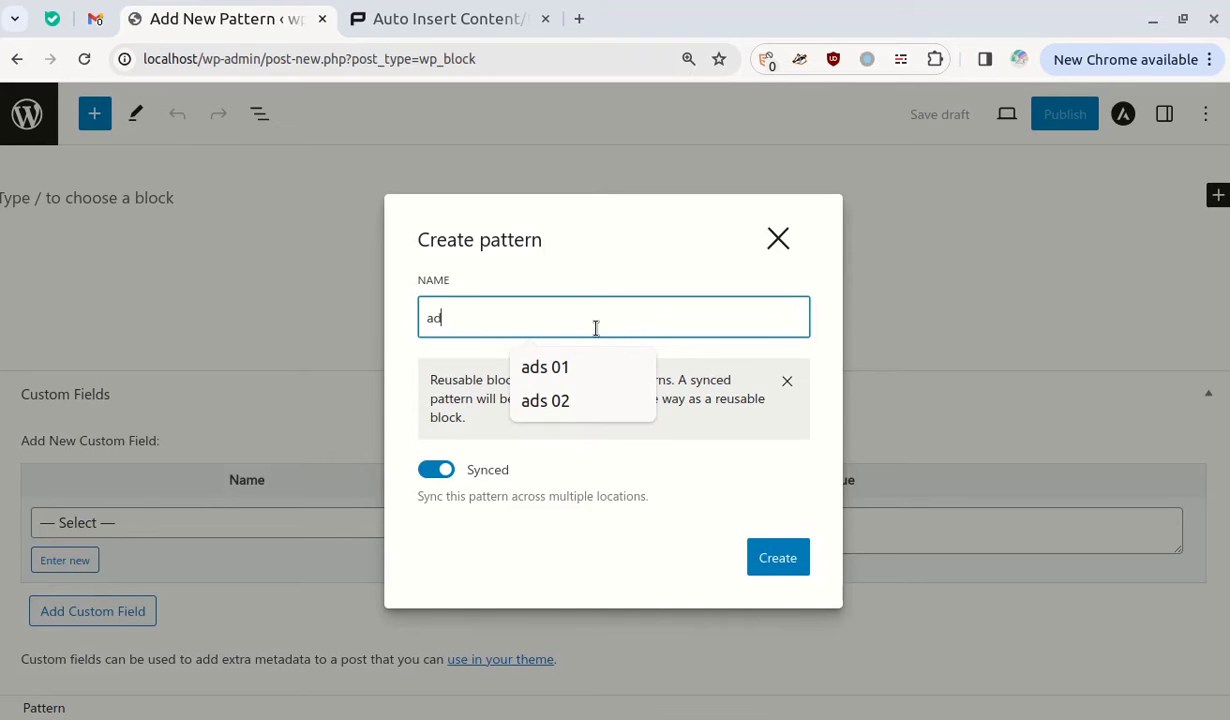
text(s 03)
click(777, 566)
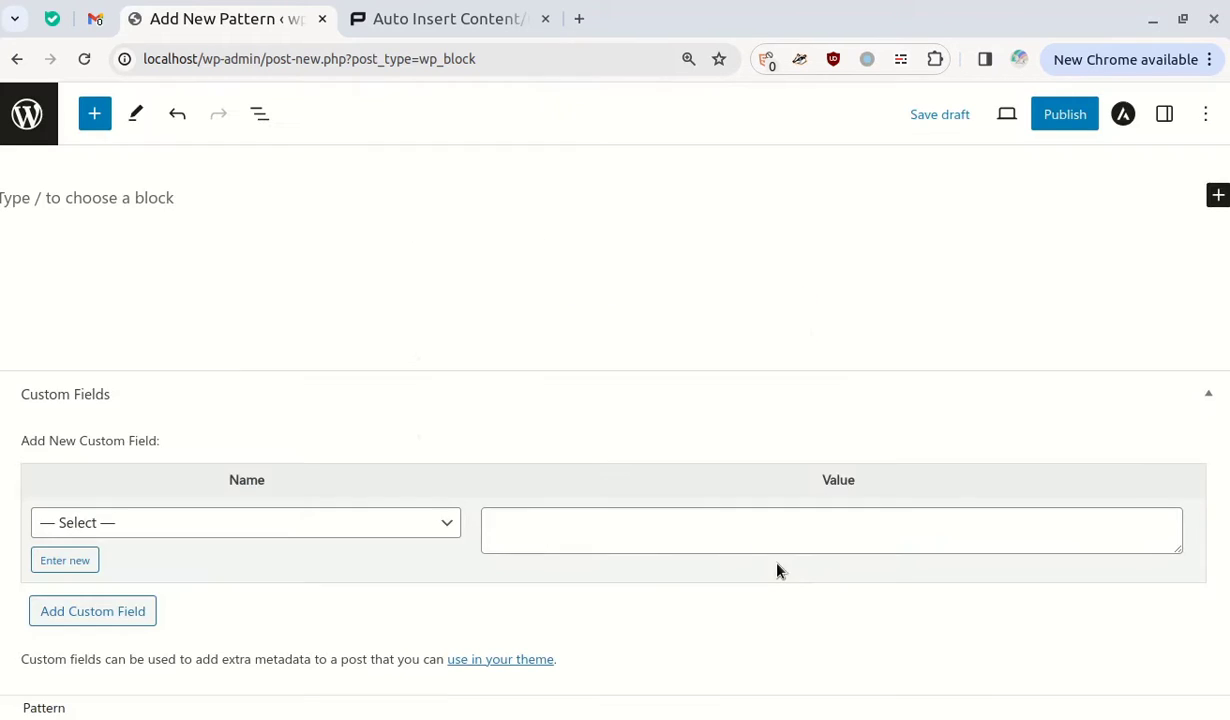
Add a paragraph reading "ads 03" to the new pattern
click(188, 195)
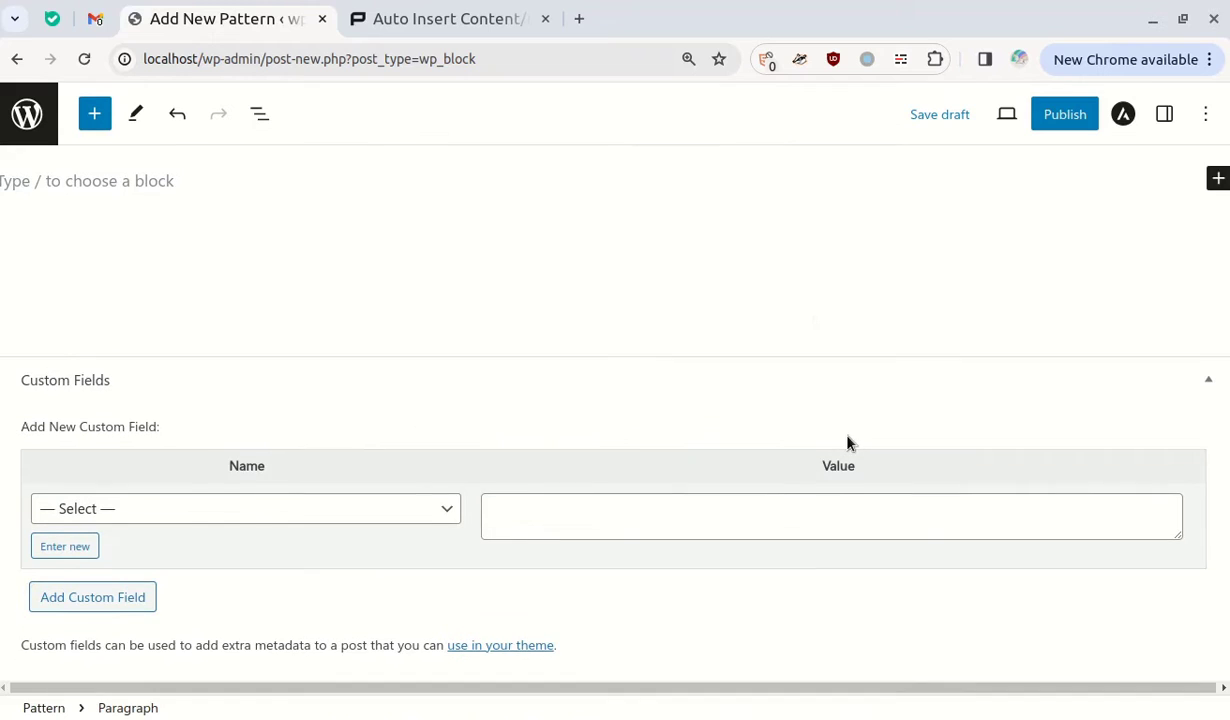
text(ads 03)
click(665, 294)
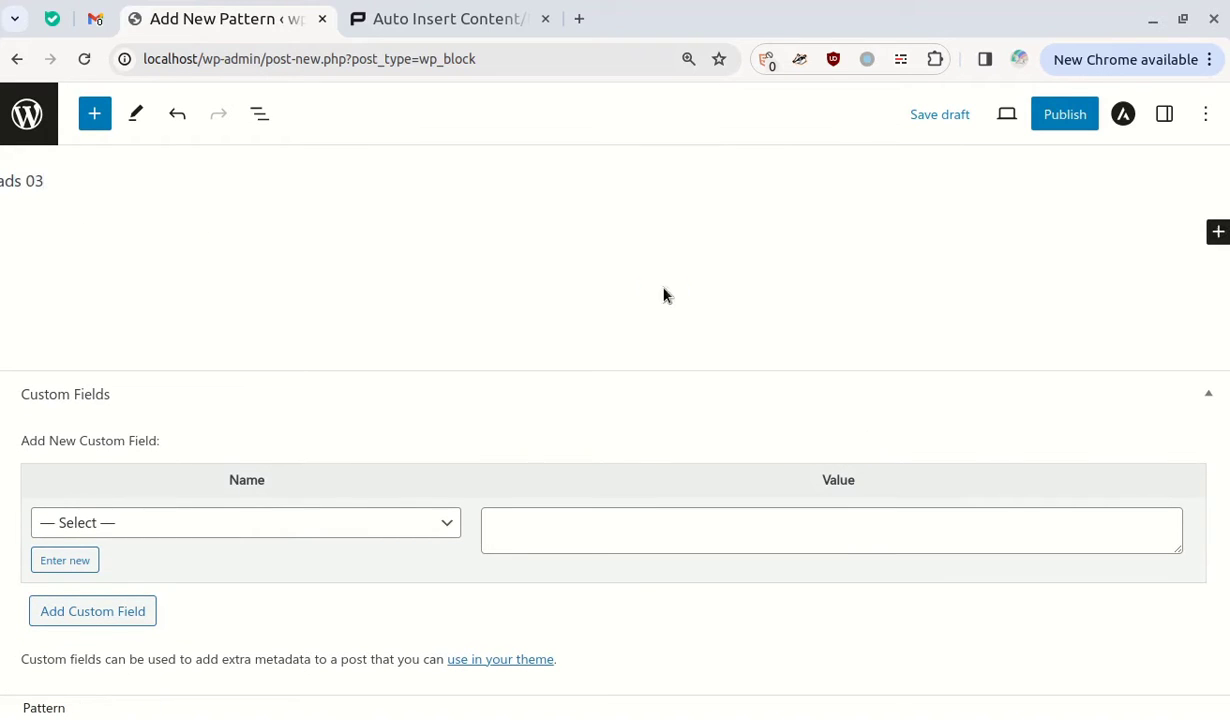
Insert the WooCommerce pattern "Discount Banner with Image" below the paragraph and return to the editing canvas
click(94, 113)
click(154, 231)
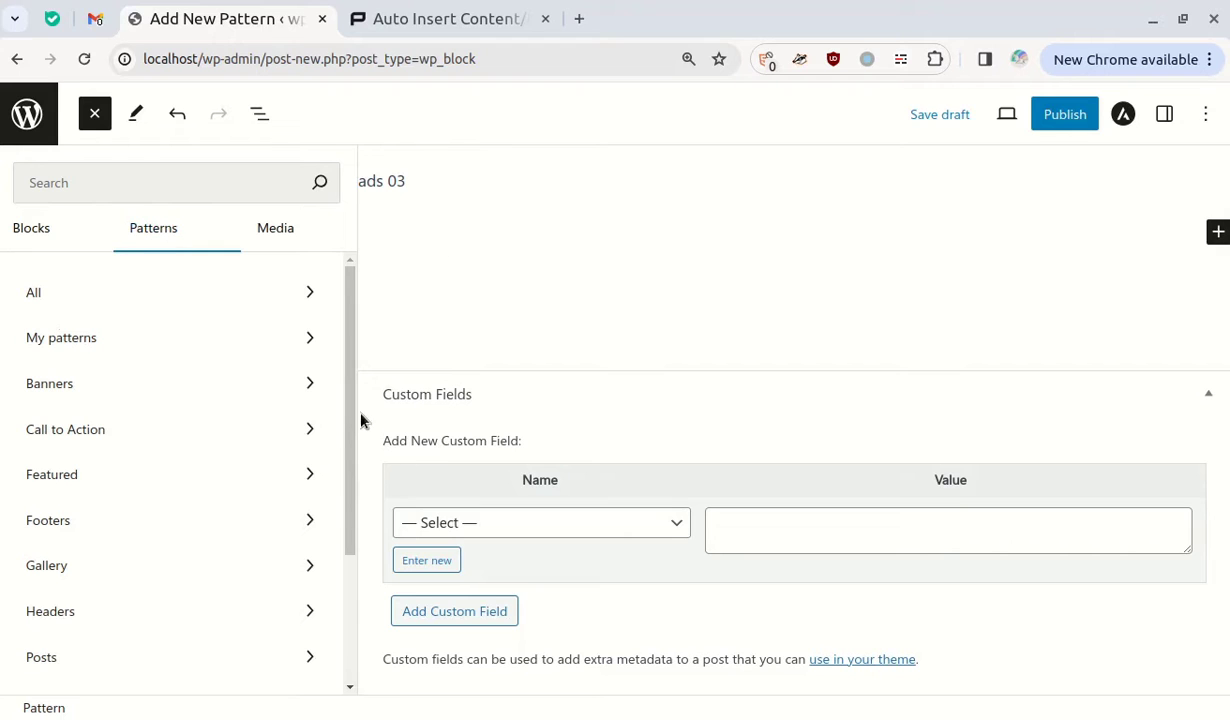
drag(354, 432, 354, 535)
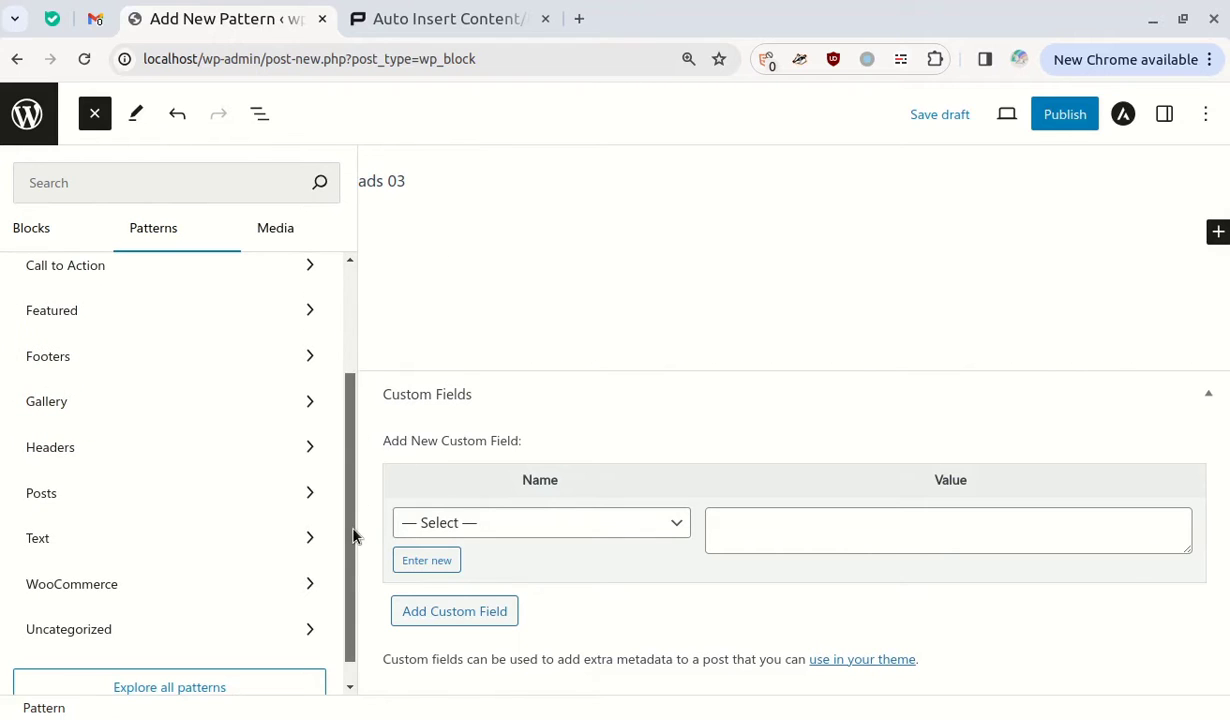
click(274, 588)
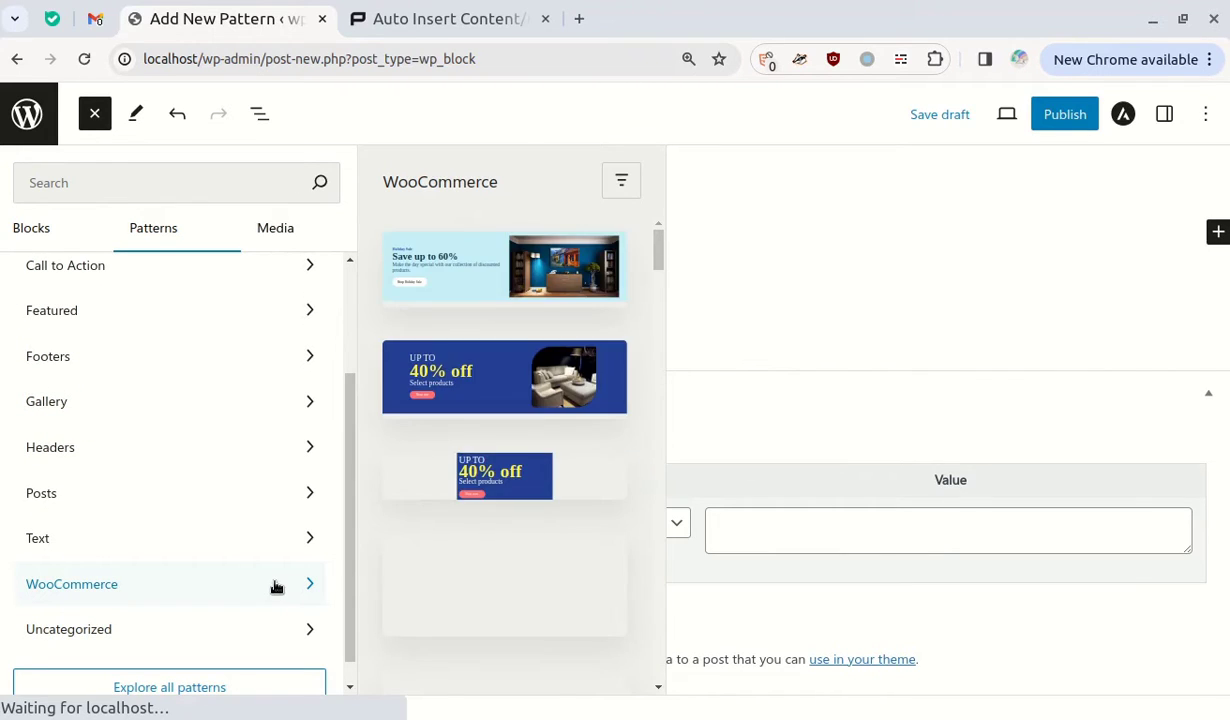
click(515, 398)
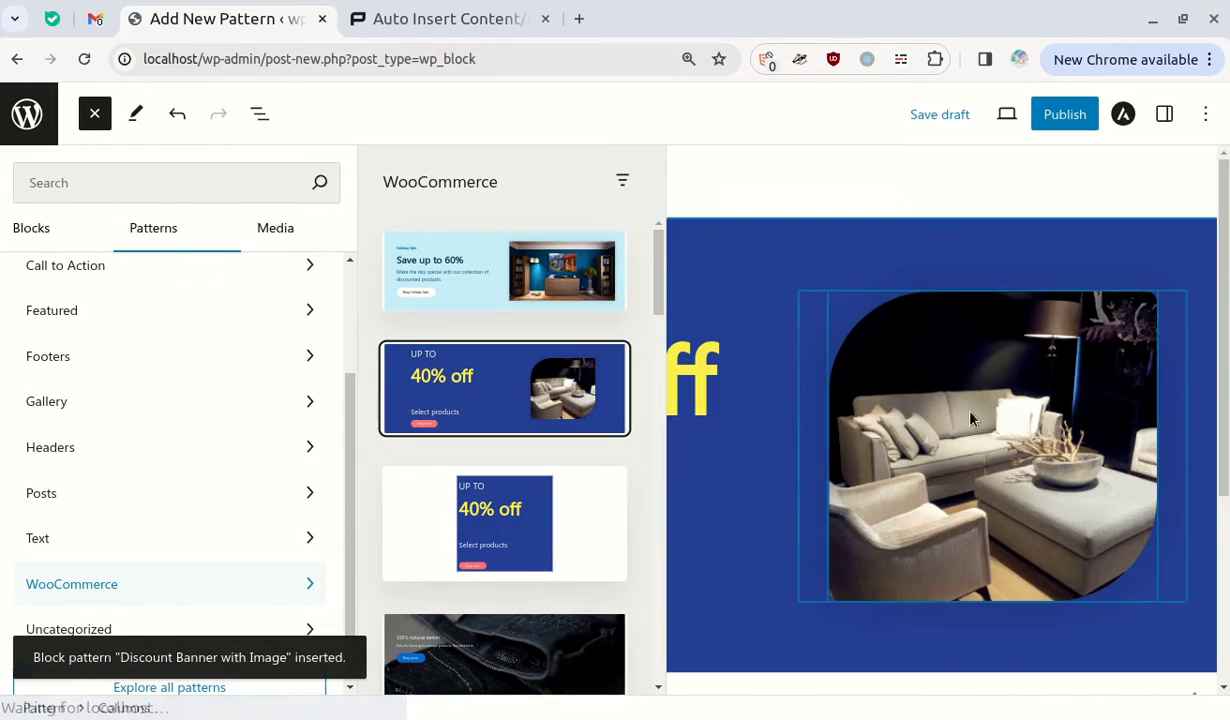
click(1053, 253)
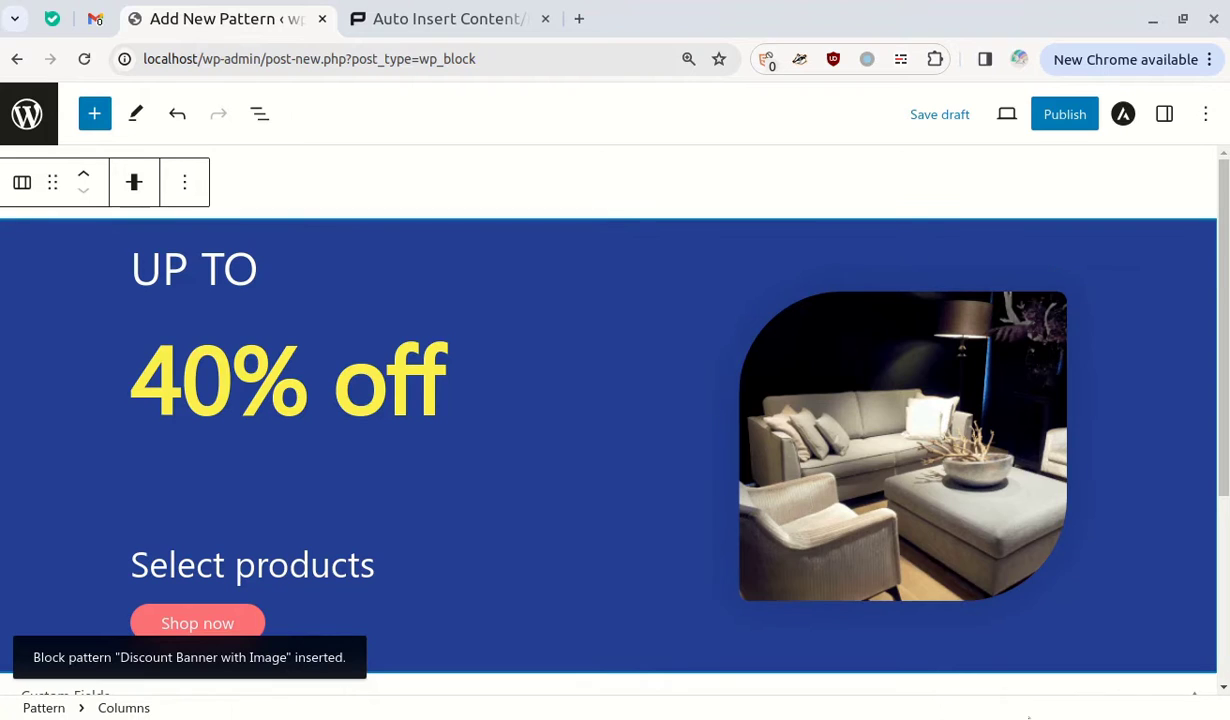
Delete the "Select products" paragraph from the discount banner
click(272, 568)
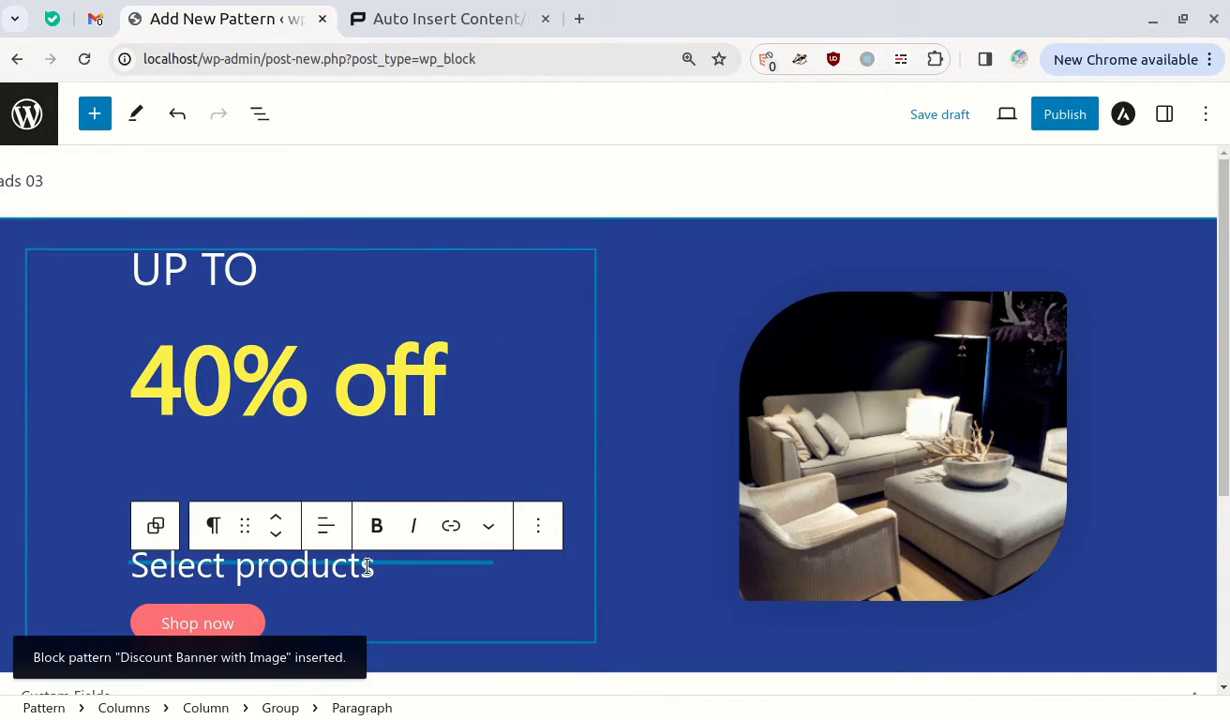
click(538, 525)
scroll(590, 430, down, 1)
click(566, 467)
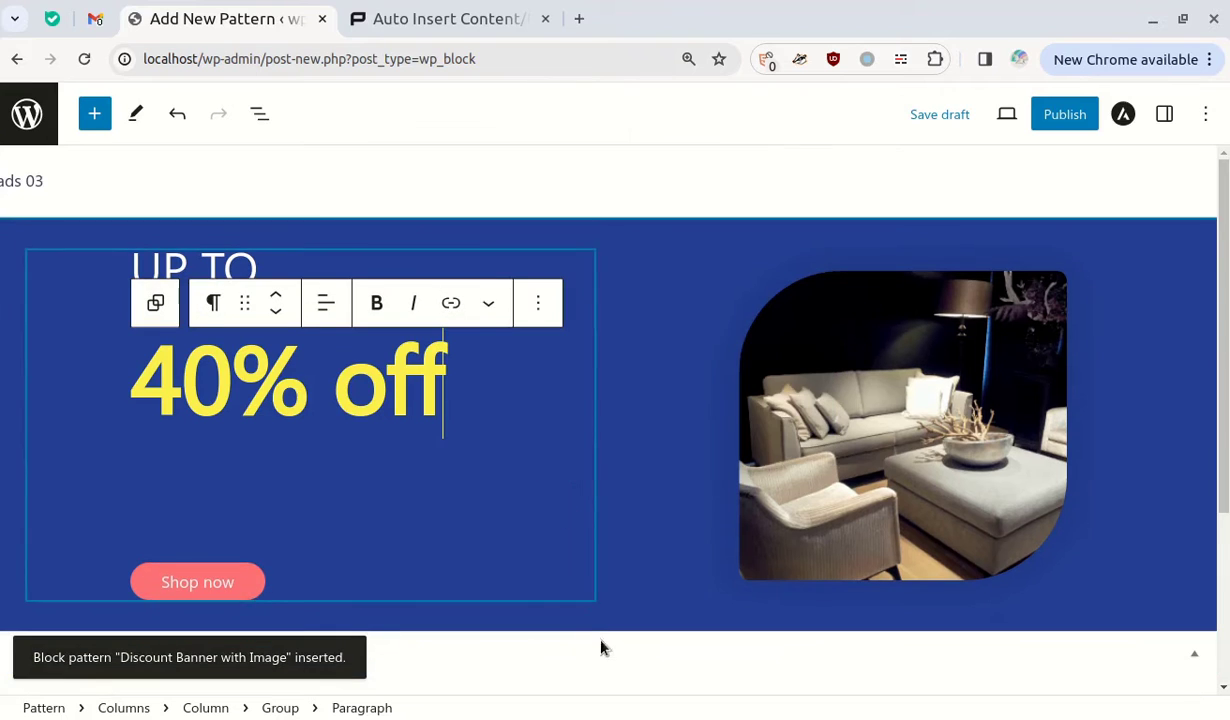
Publish the pattern and highlight its post ID in the page address
click(1057, 113)
click(1057, 114)
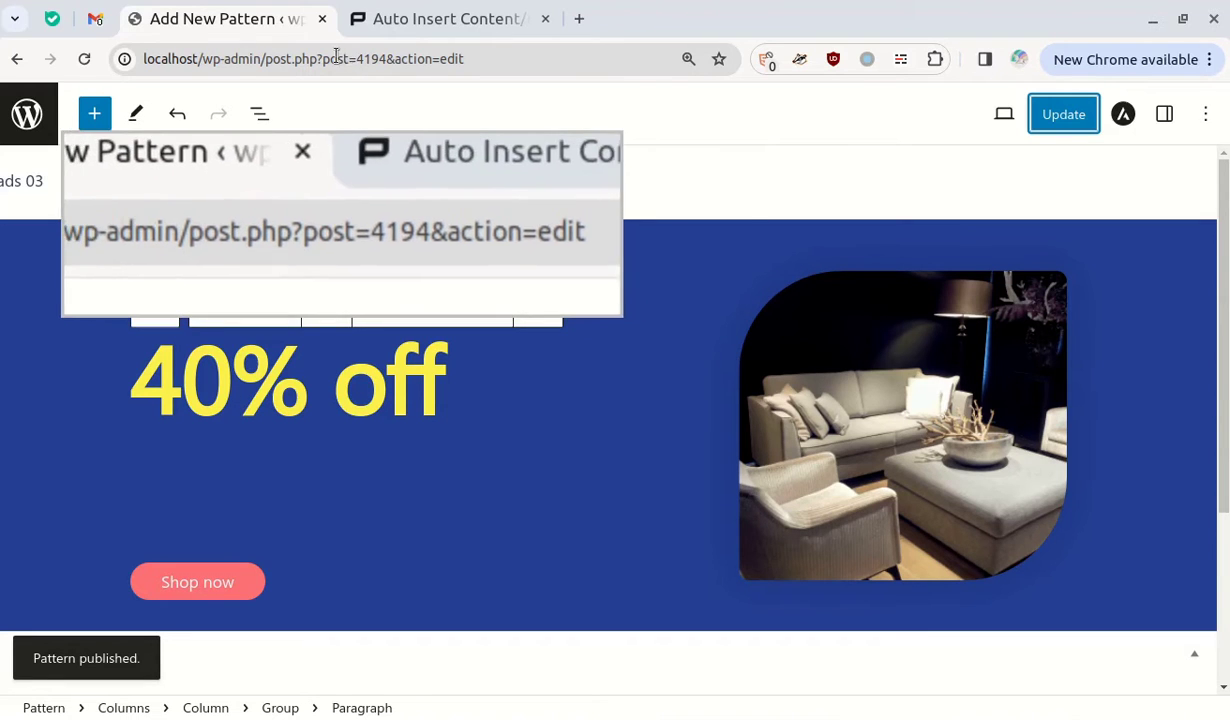
drag(323, 58, 385, 62)
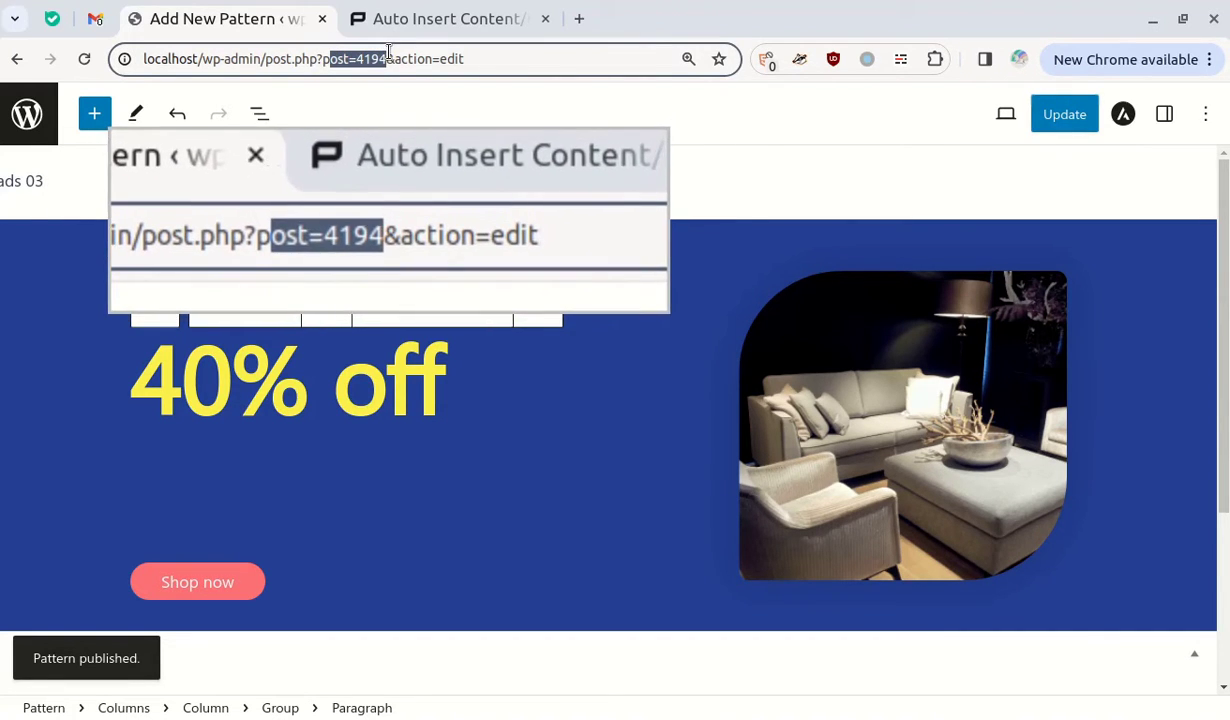
Switch to the "Auto Insert Content" tutorial page and copy its Auto Insert Block In All Posts code
click(505, 8)
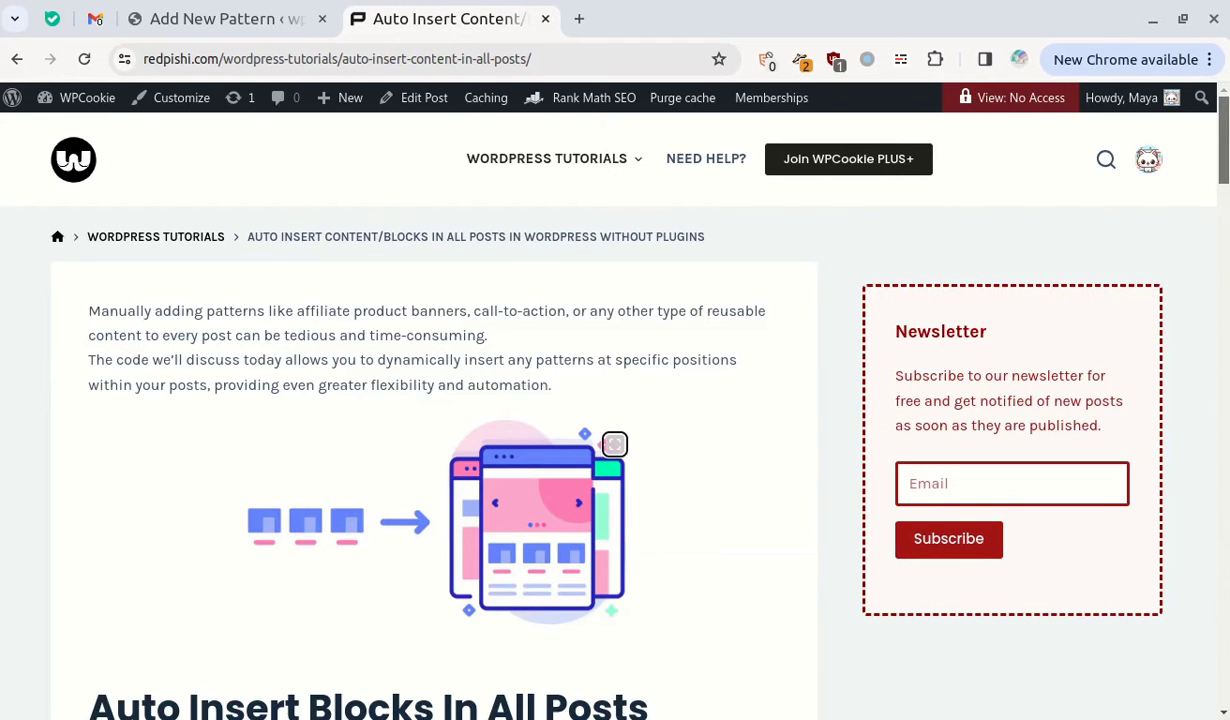
scroll(614, 444, down, 5)
scroll(604, 605, down, 8)
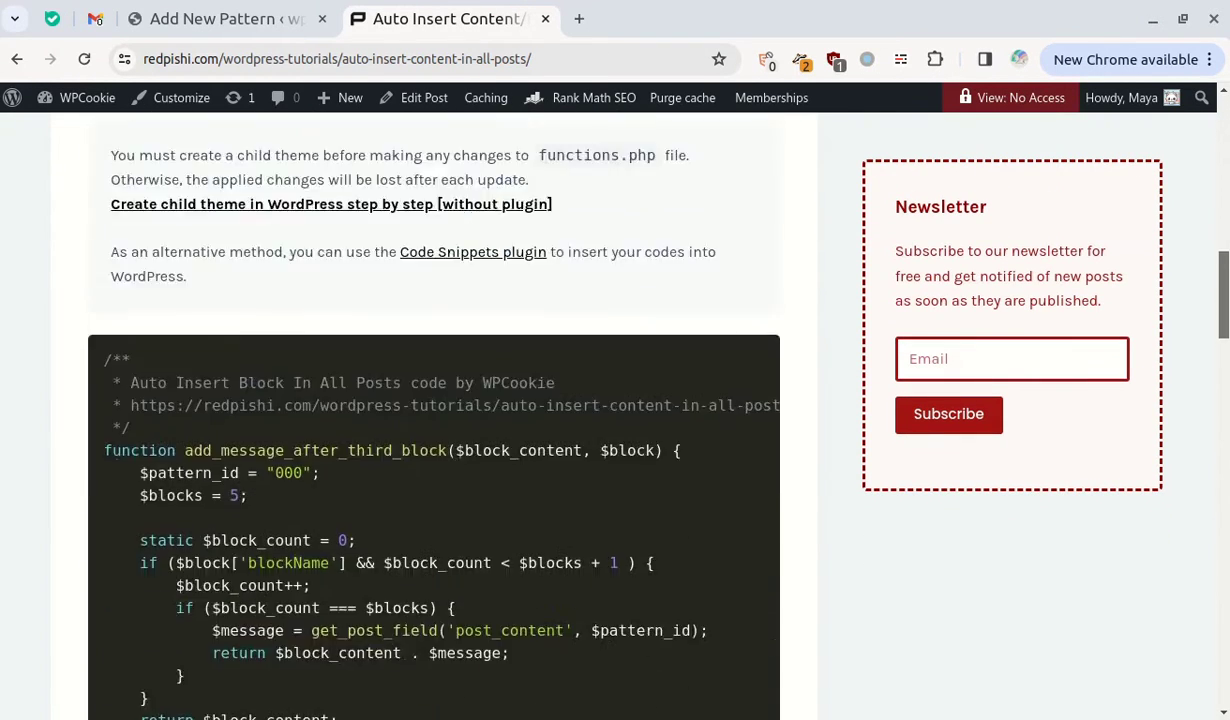
scroll(549, 305, up, 1)
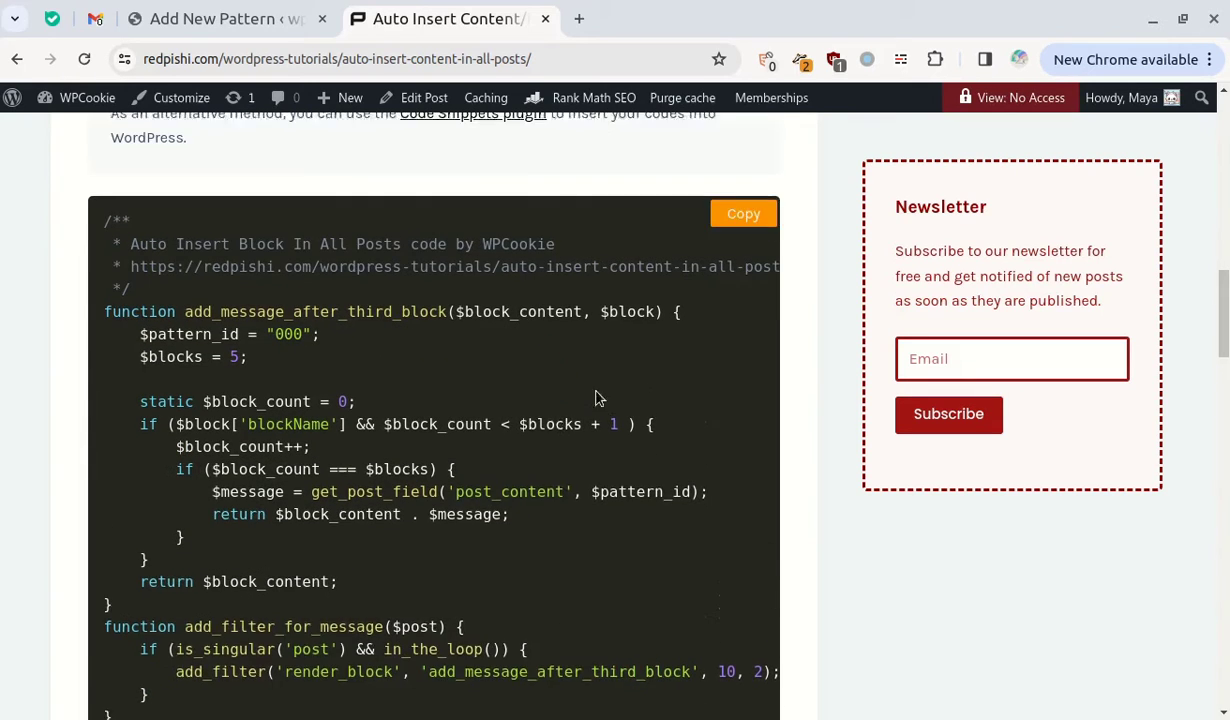
click(735, 251)
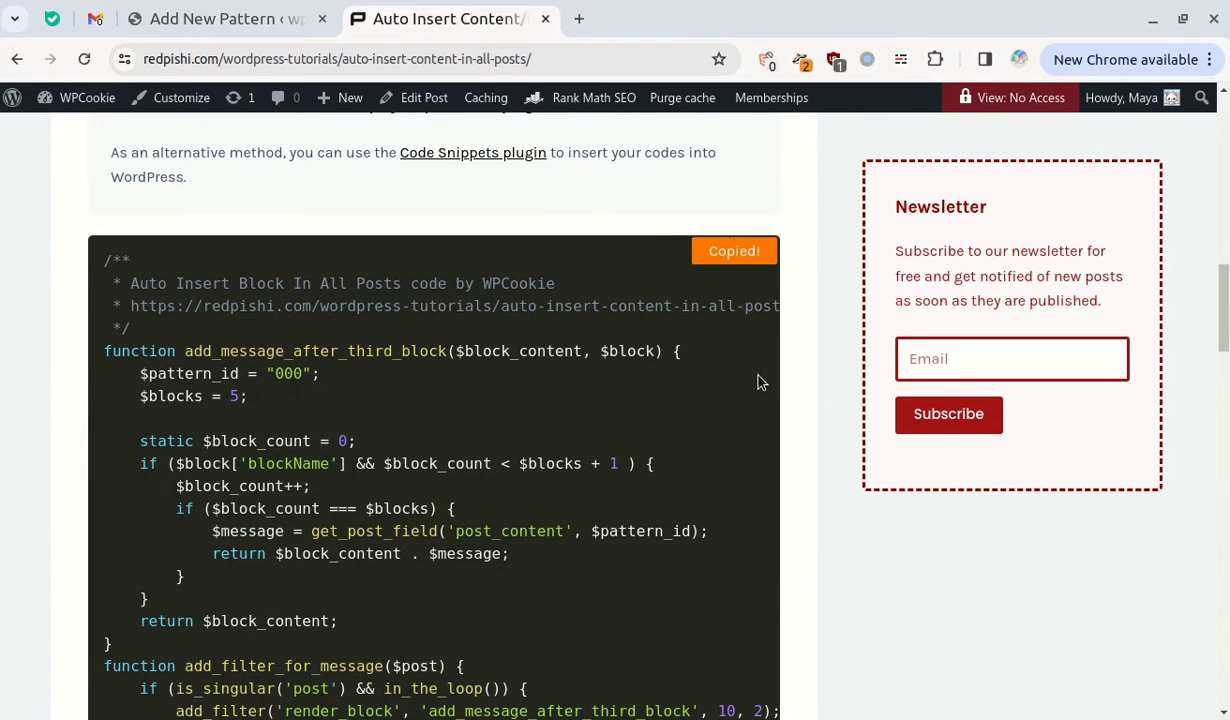
Return to the WordPress admin, open the Theme File Editor in a new tab and load Astra's functions.php
click(215, 19)
click(27, 115)
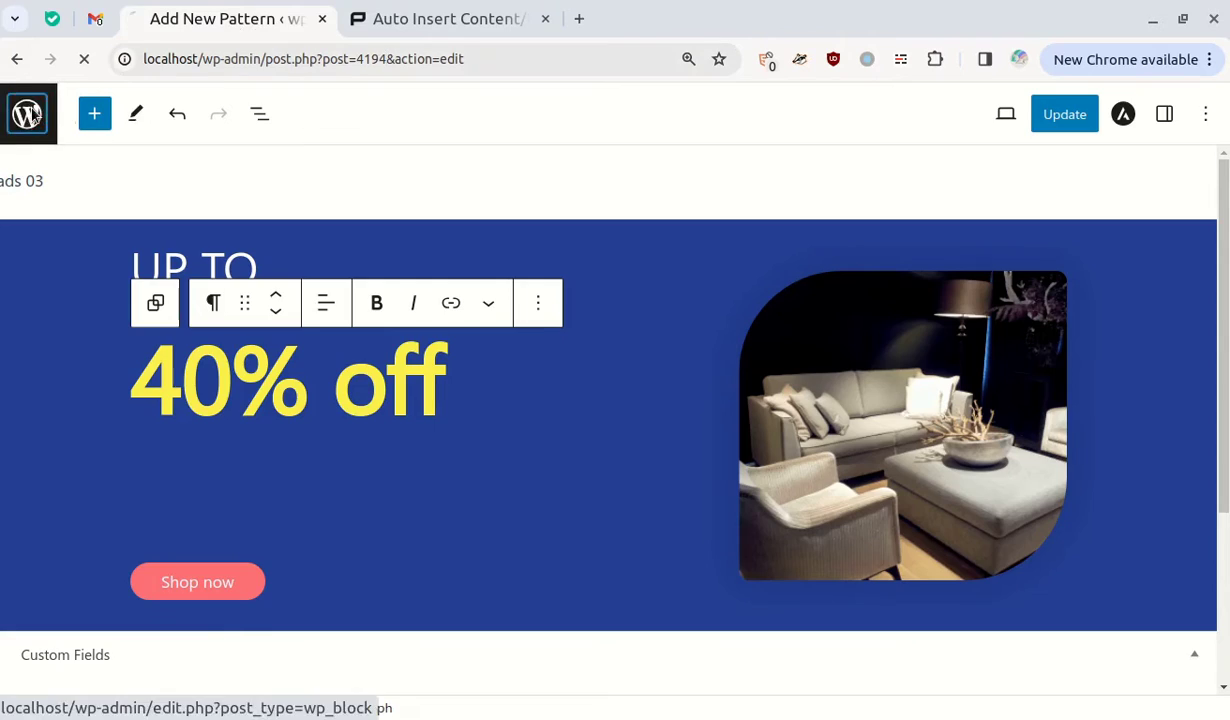
scroll(461, 541, down, 3)
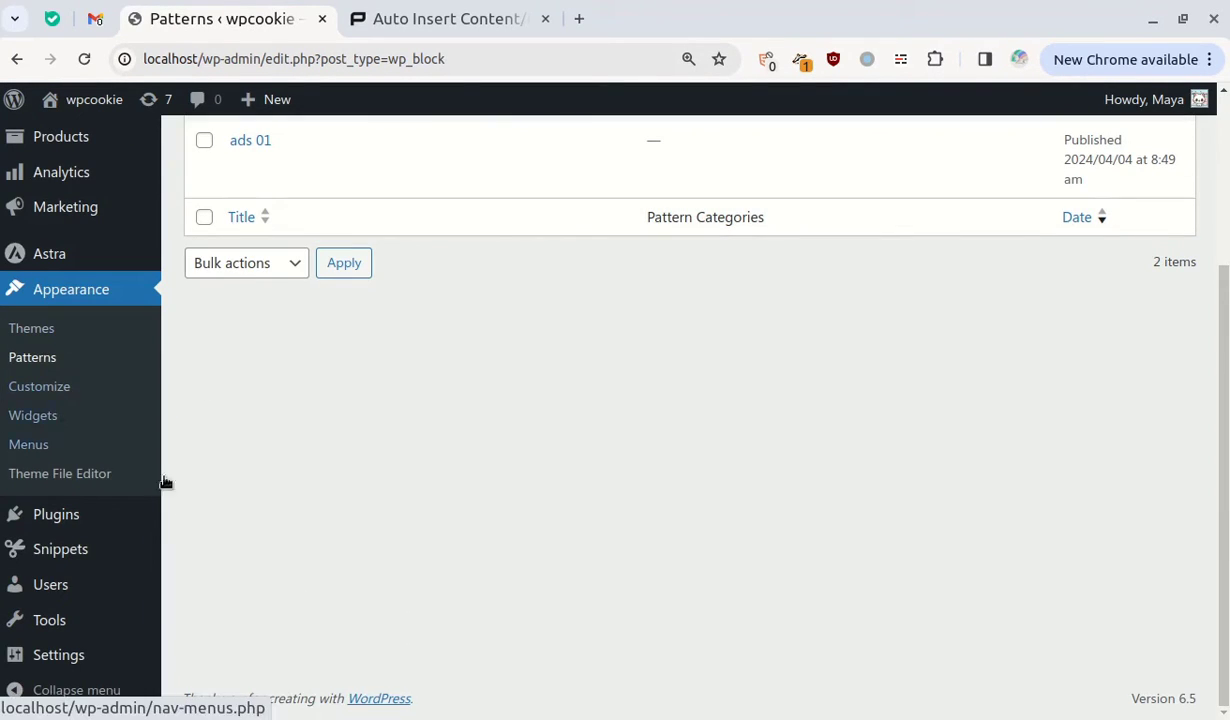
ctrl+click(104, 472)
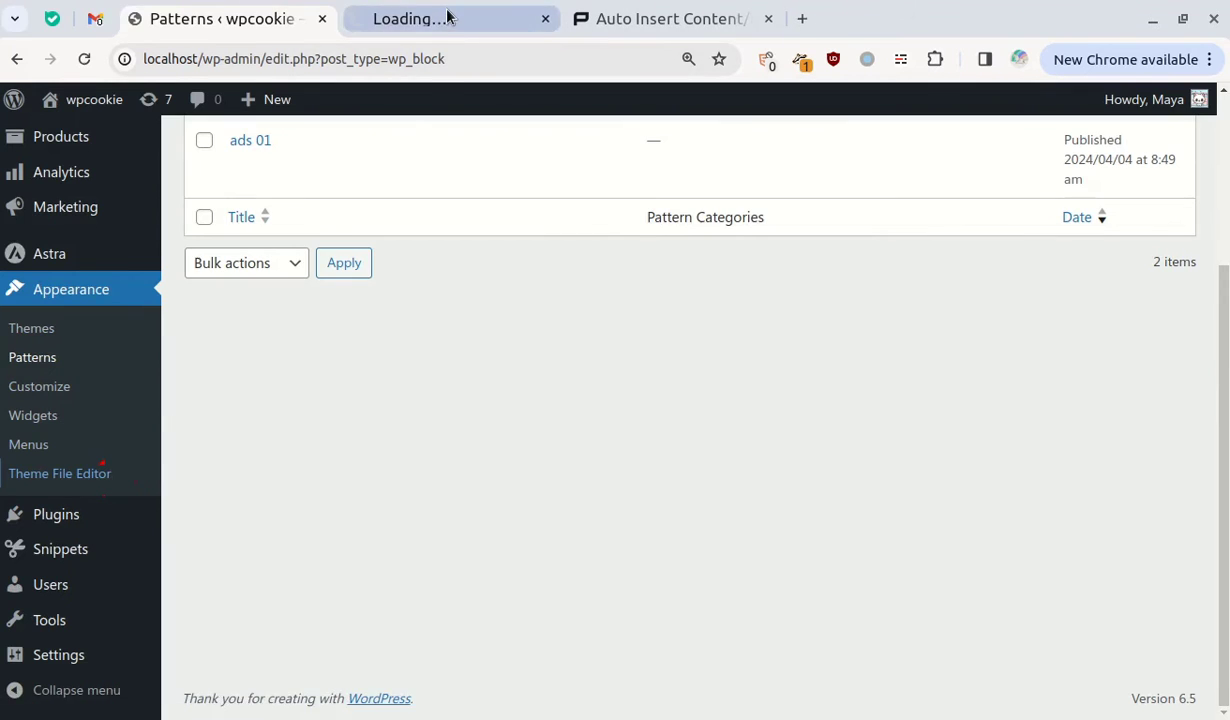
click(447, 18)
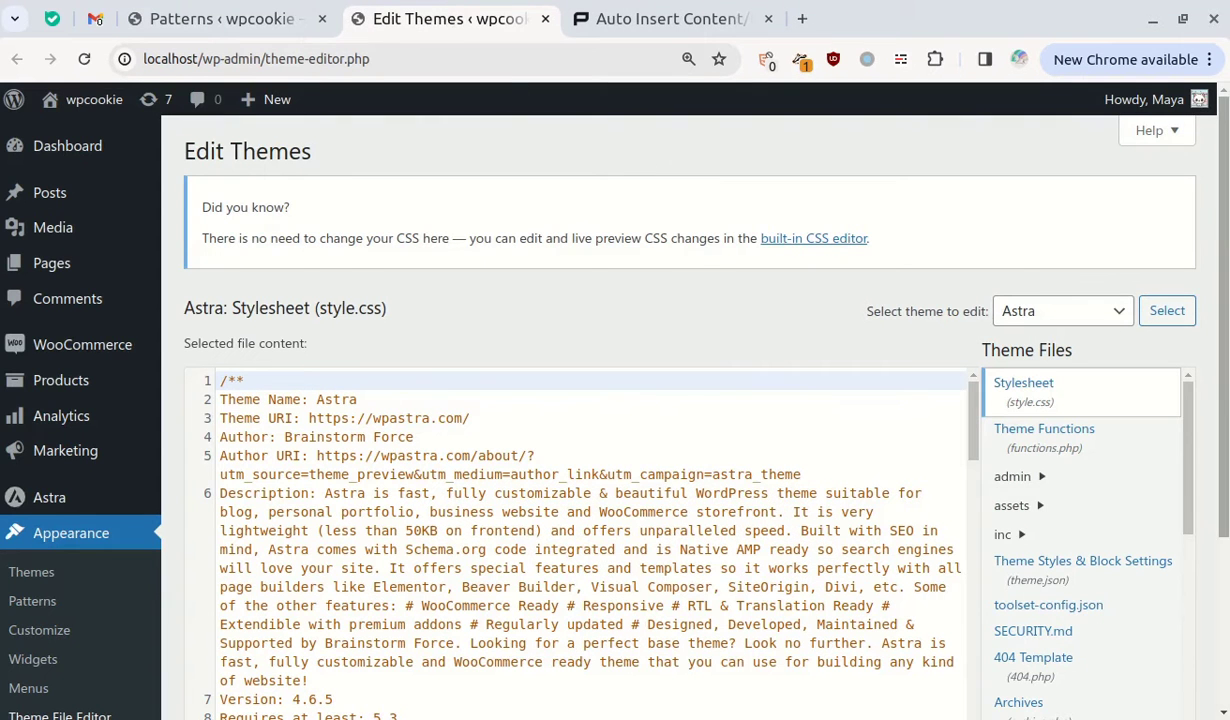
drag(1222, 192, 1212, 352)
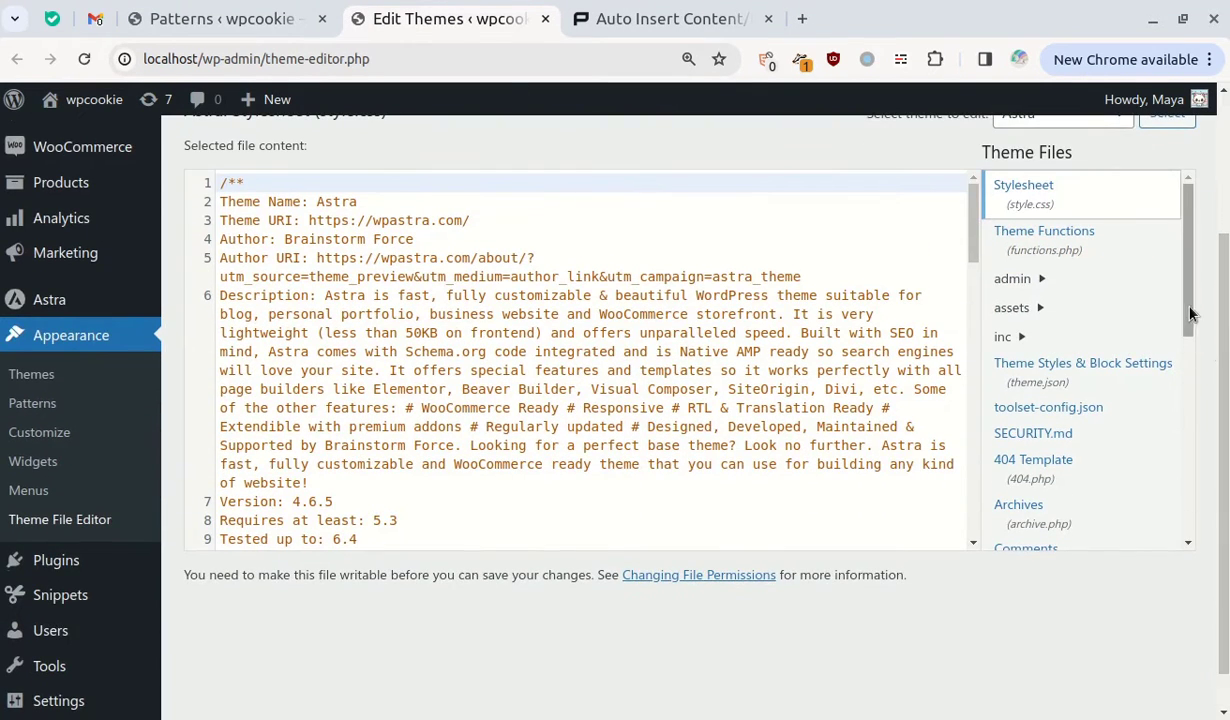
click(1115, 238)
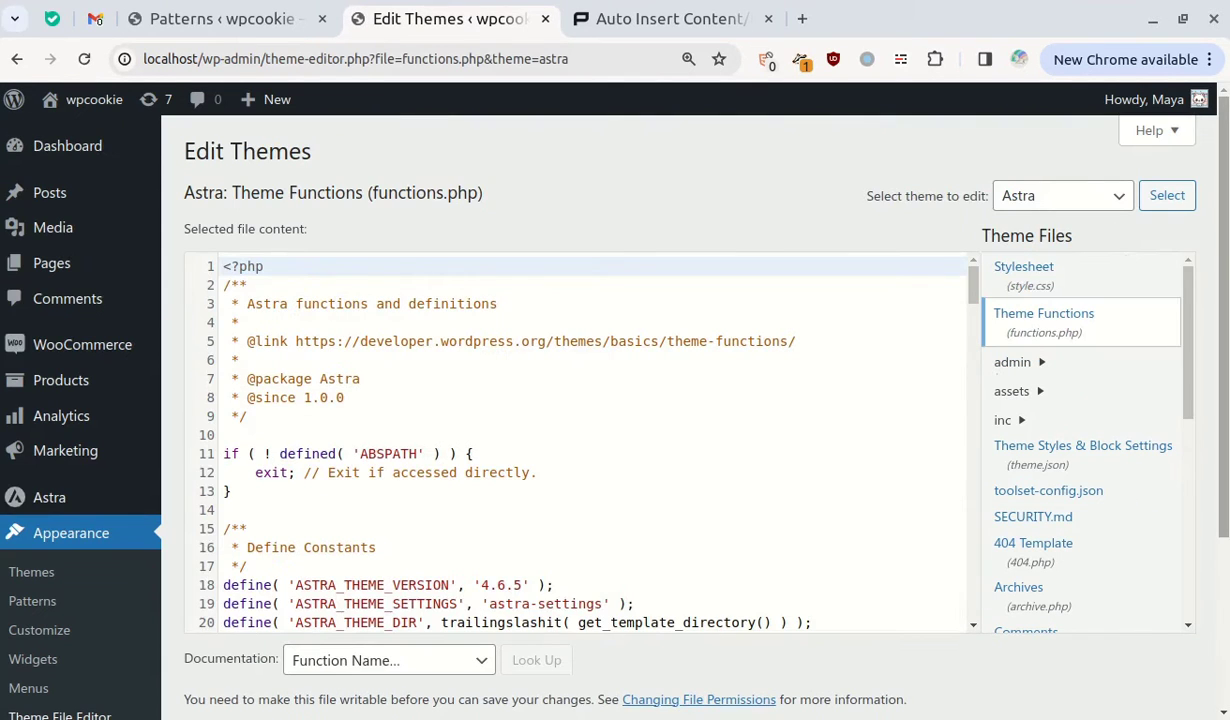
Insert blank lines at the end of Astra's functions.php as a place for the copied code
scroll(755, 503, down, 20)
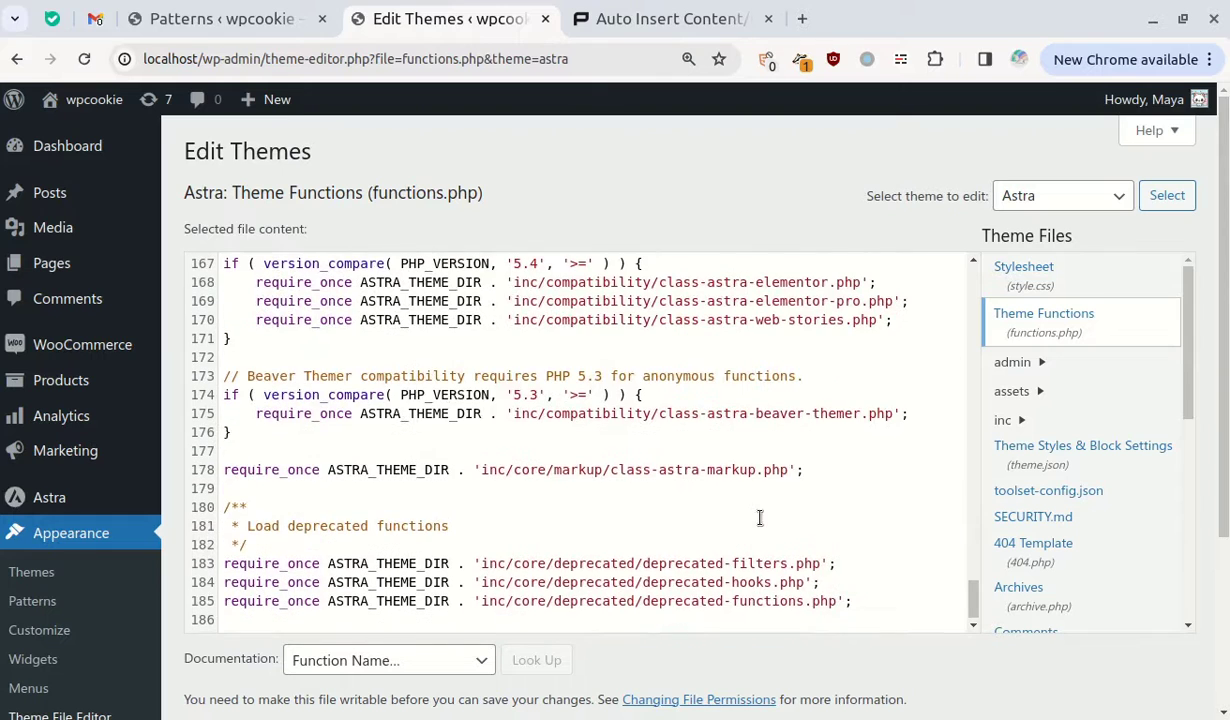
click(891, 611)
key(Return)
key(Return)
key(Return)
key(Return)
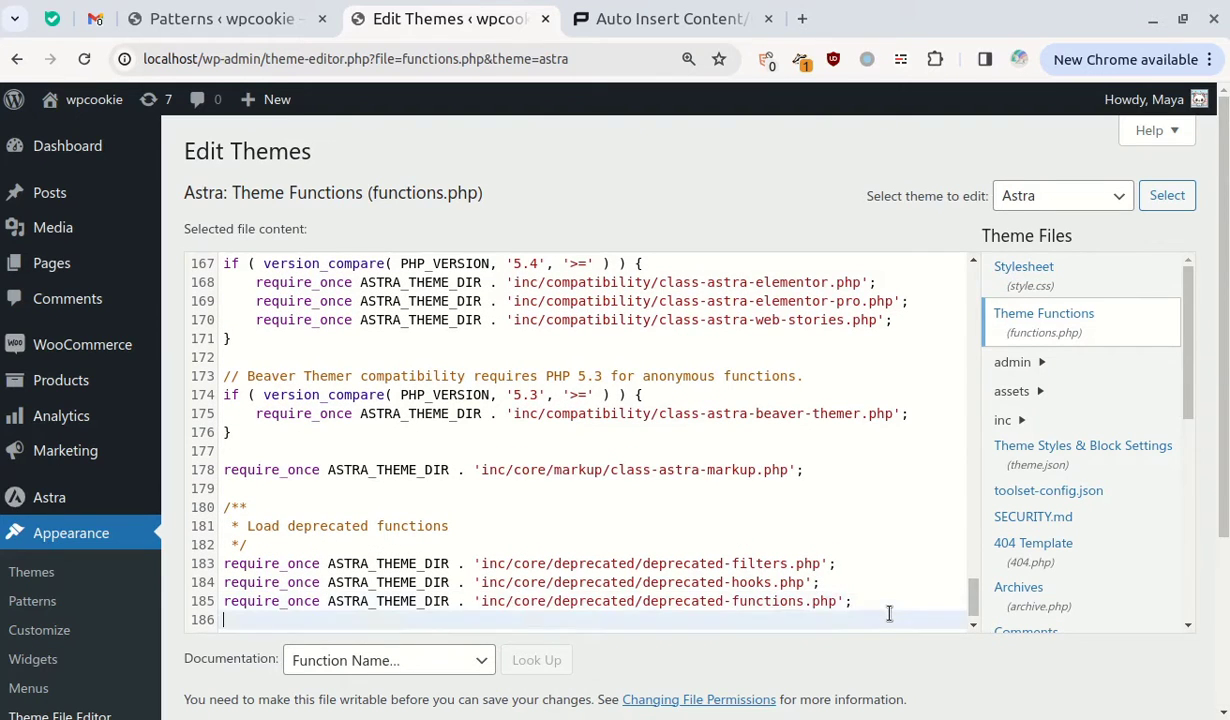
right_click(237, 603)
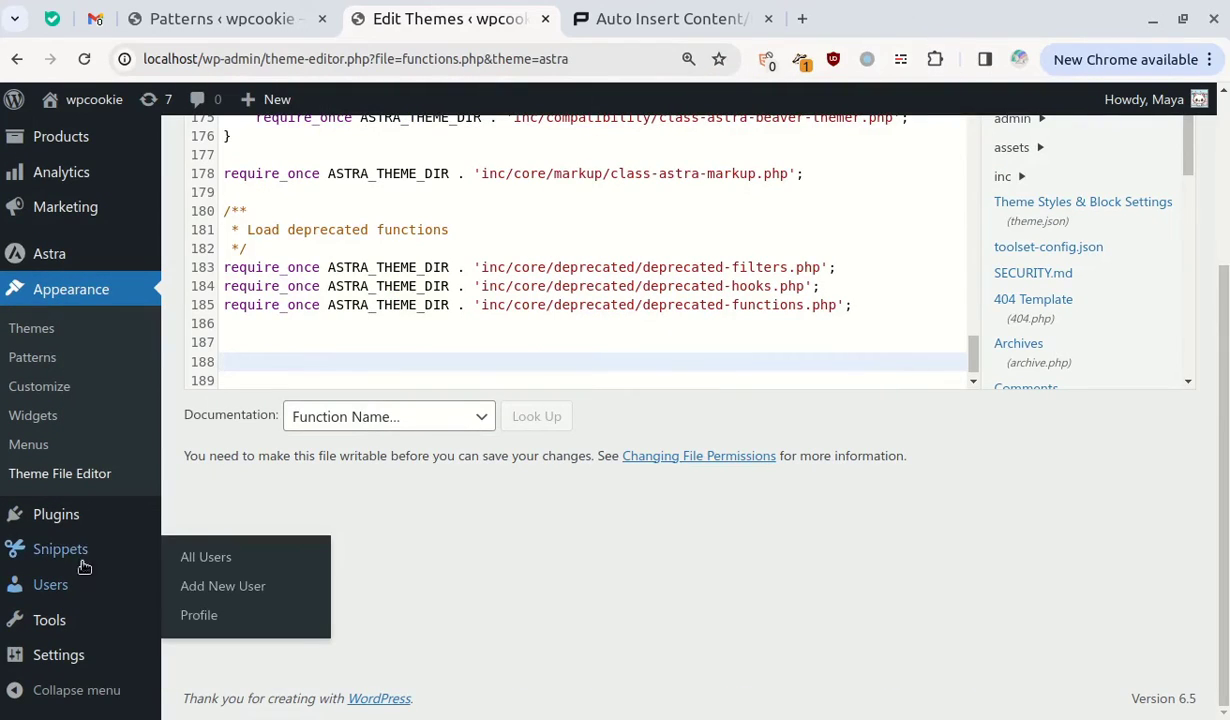
Start a new snippet in the Code Snippets plugin and title it "block injector"
mouse_move(83, 557)
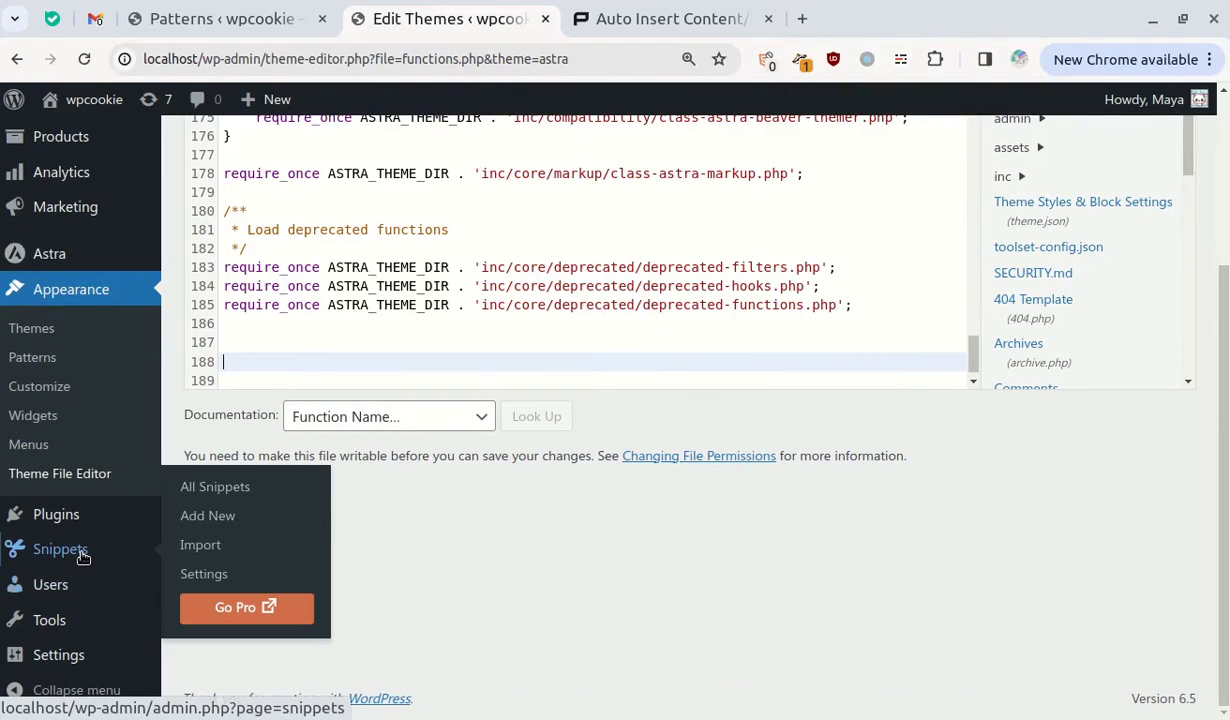
click(221, 511)
click(740, 190)
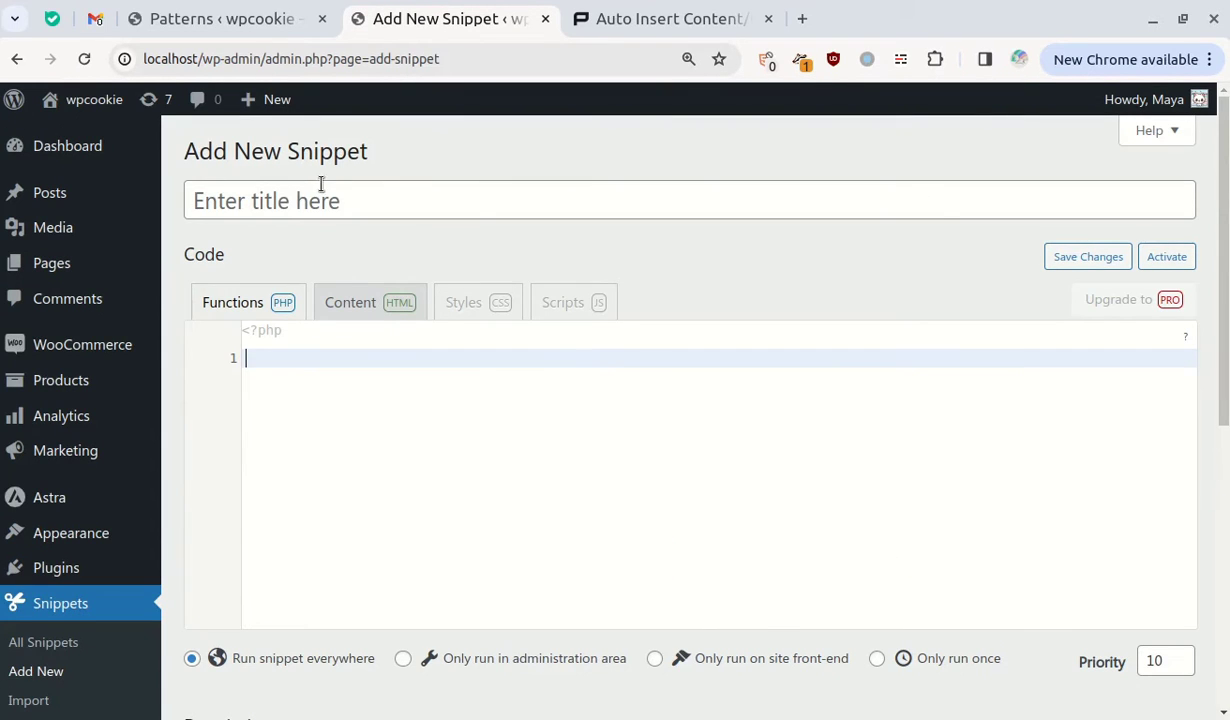
click(321, 184)
text(block injector)
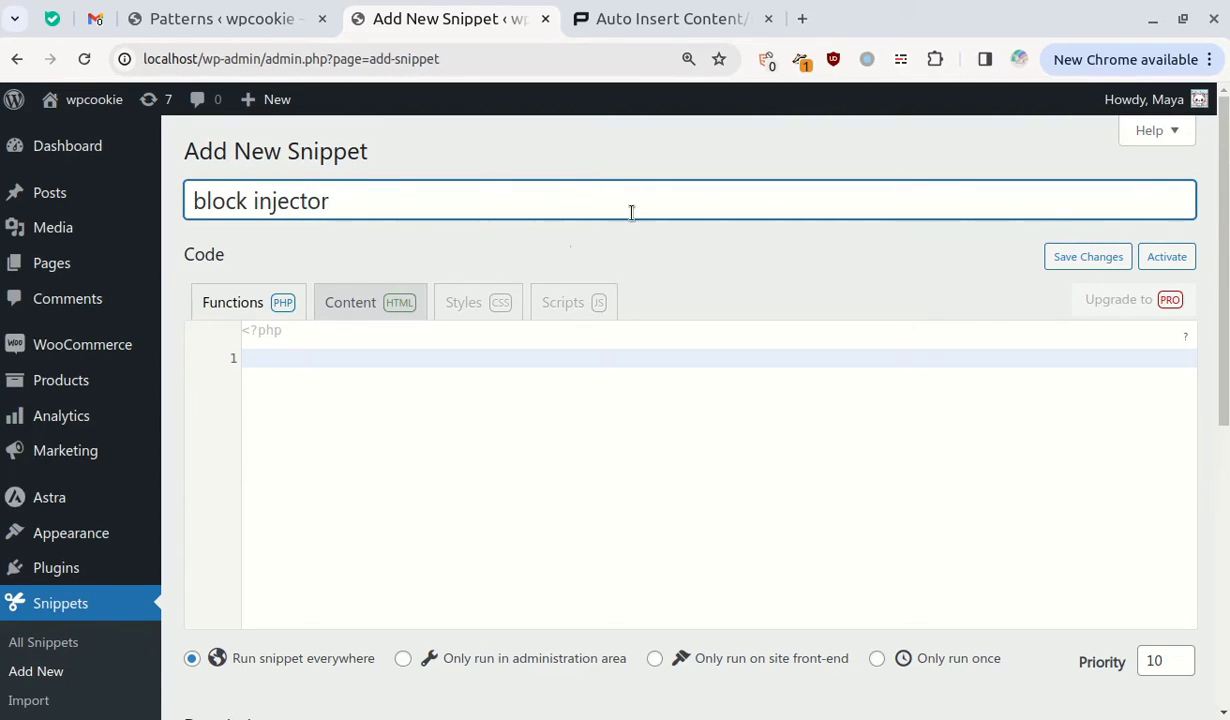
Paste the copied Auto Insert Block In All Posts code into the PHP code area of the "block injector" snippet
click(412, 368)
right_click(412, 370)
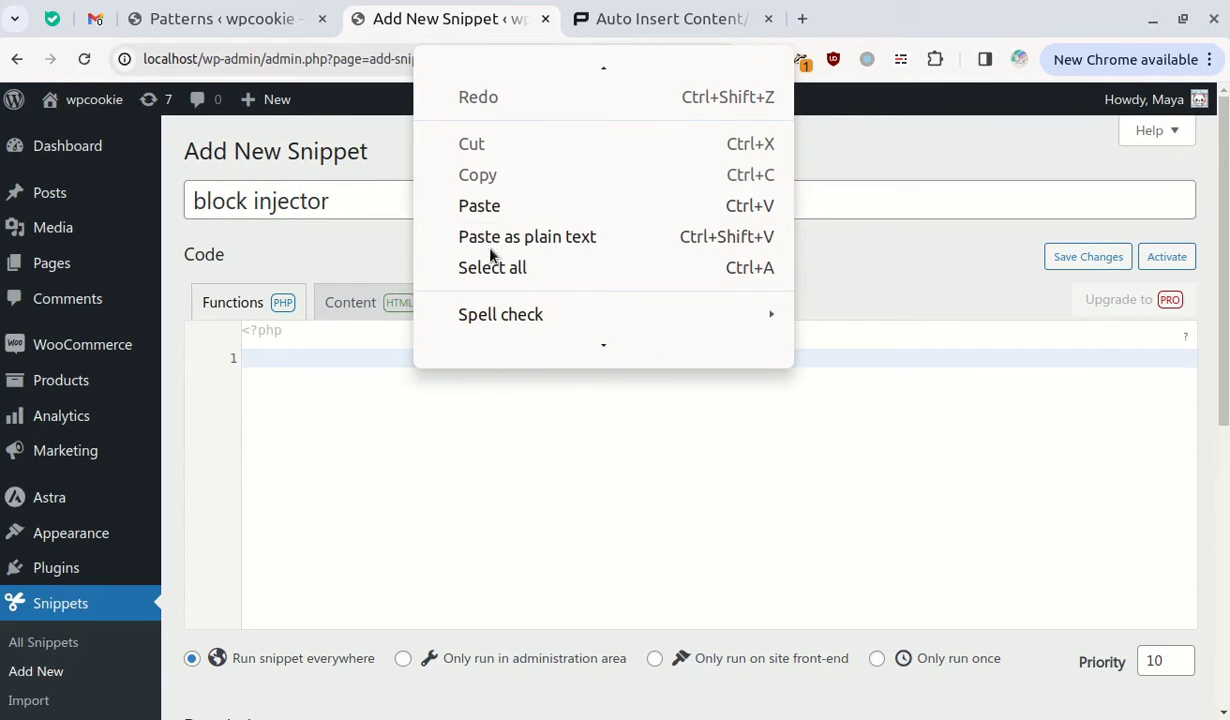
click(502, 208)
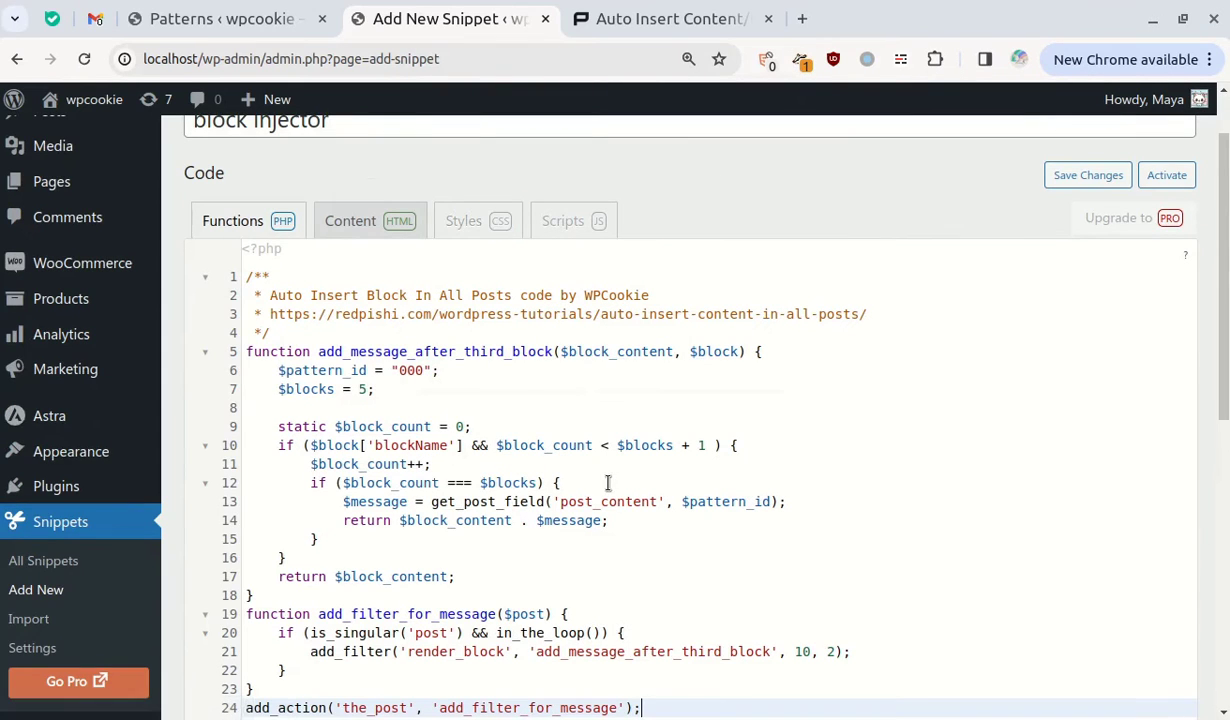
click(408, 370)
Return to the Patterns list, open the "ads 03" pattern for editing and copy its post ID from the page address
click(268, 18)
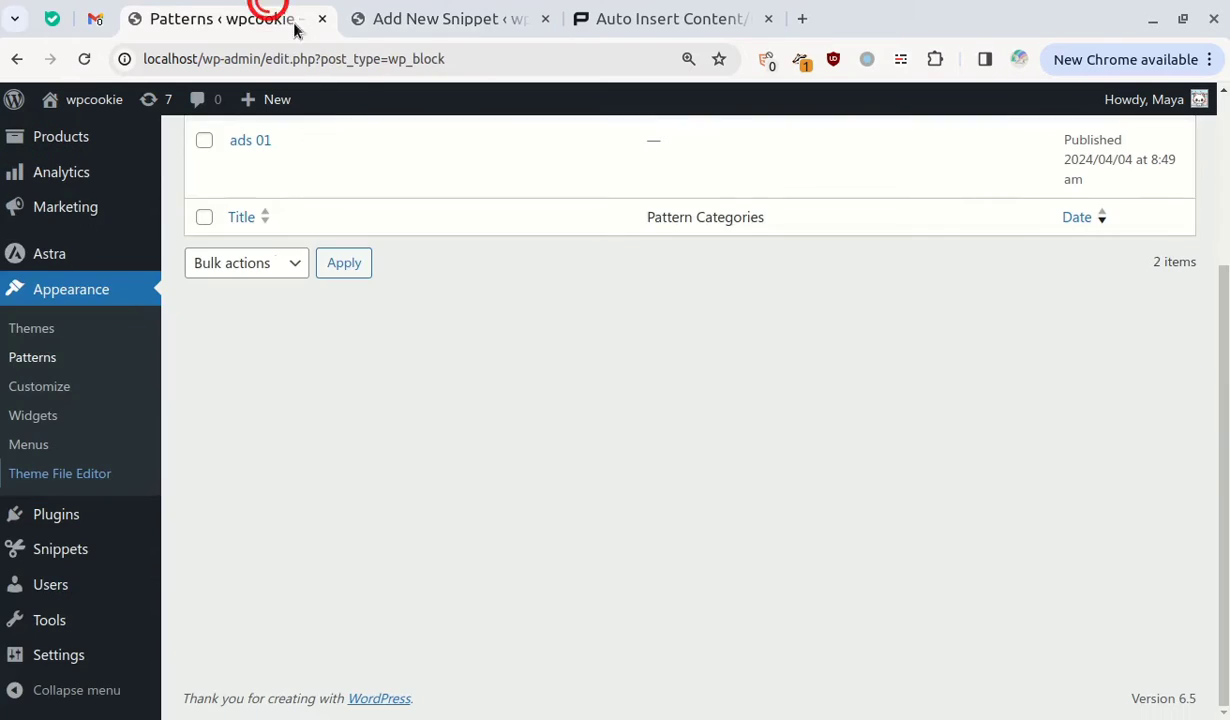
scroll(498, 309, up, 3)
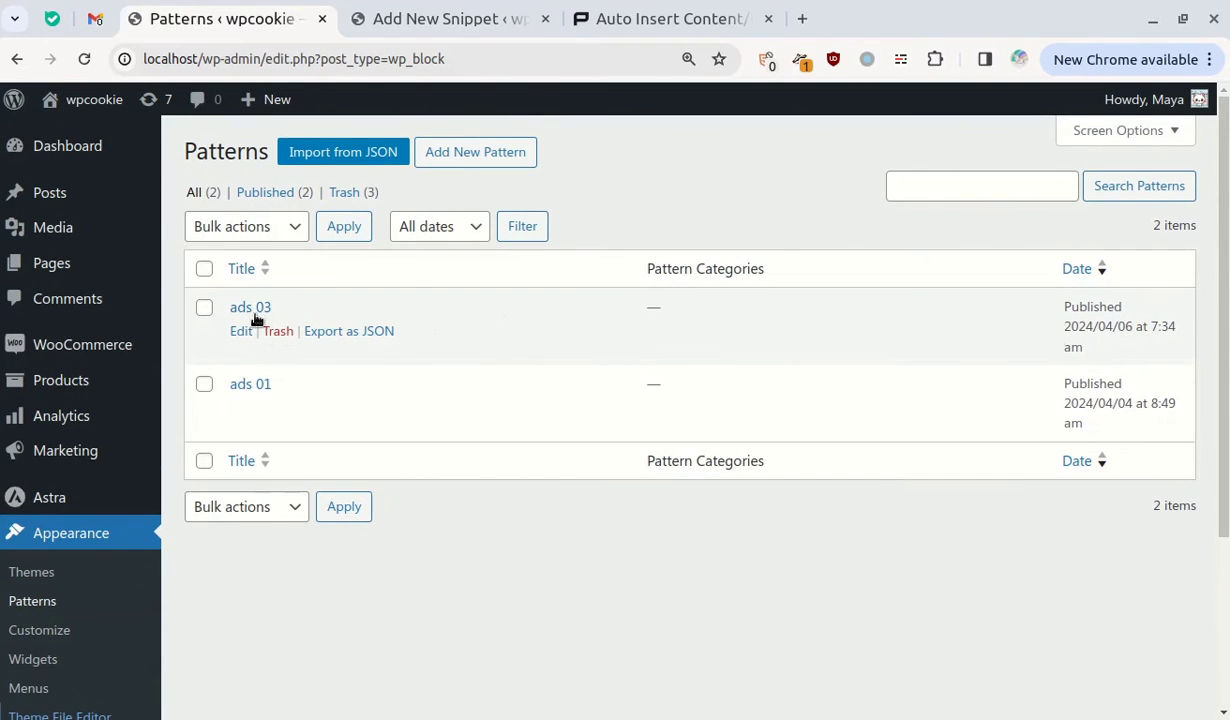
click(256, 314)
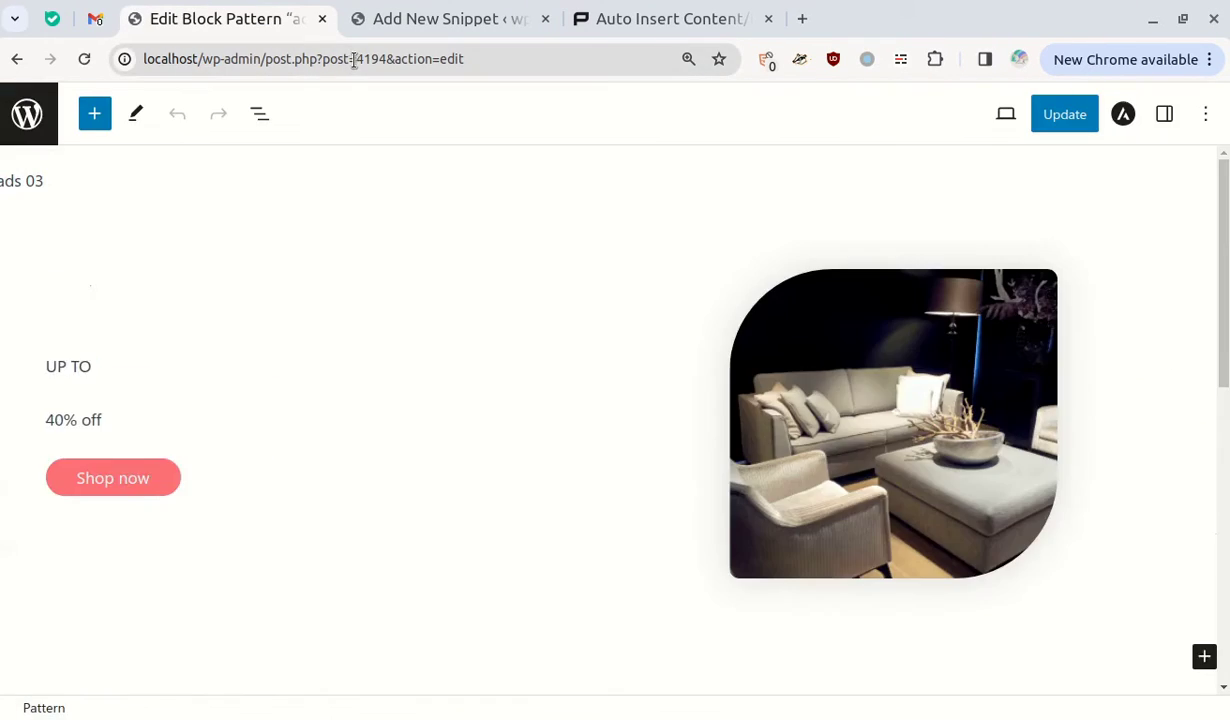
drag(357, 59, 388, 60)
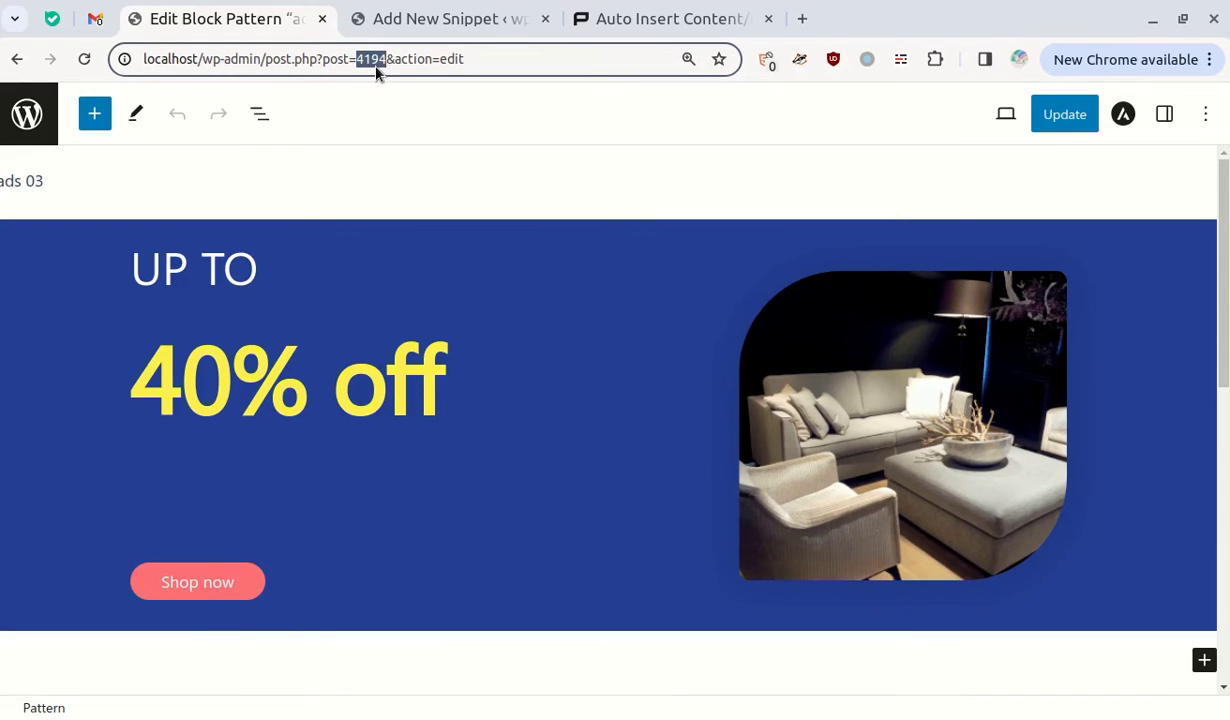
right_click(374, 68)
click(443, 208)
Return to the snippet and replace the $pattern_id placeholder "000" with the copied ID 4194
key(ctrl+Tab)
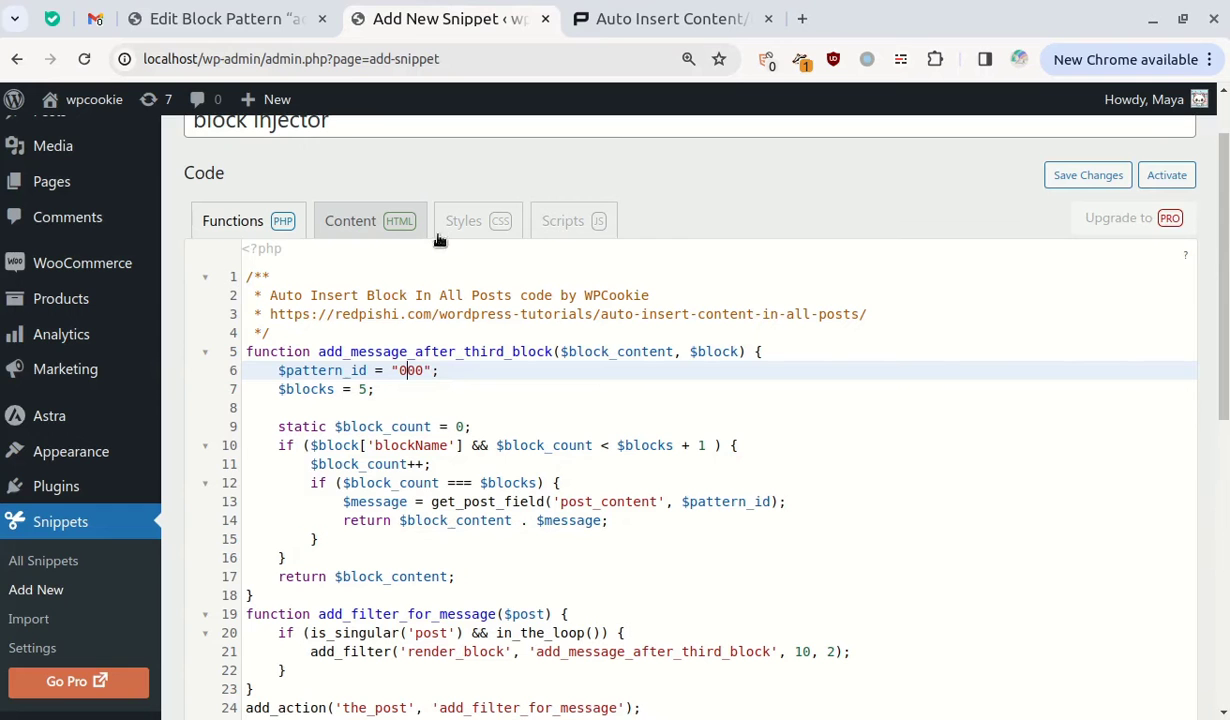
double_click(406, 372)
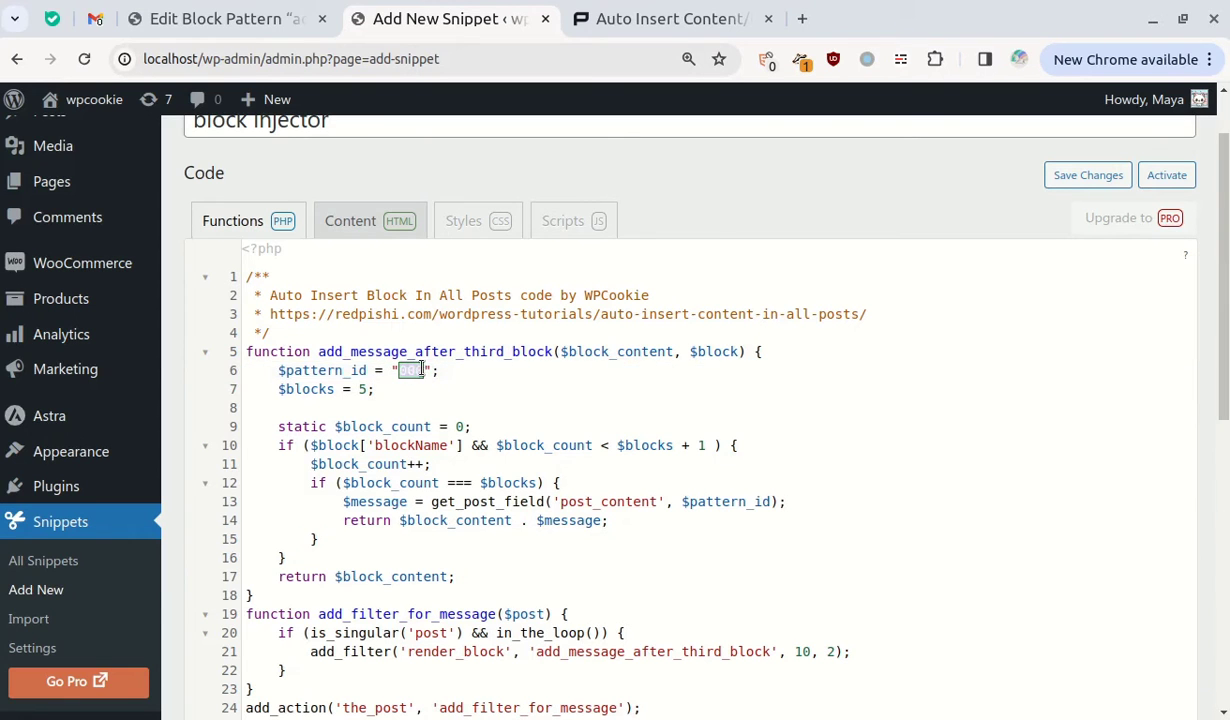
right_click(412, 370)
click(485, 142)
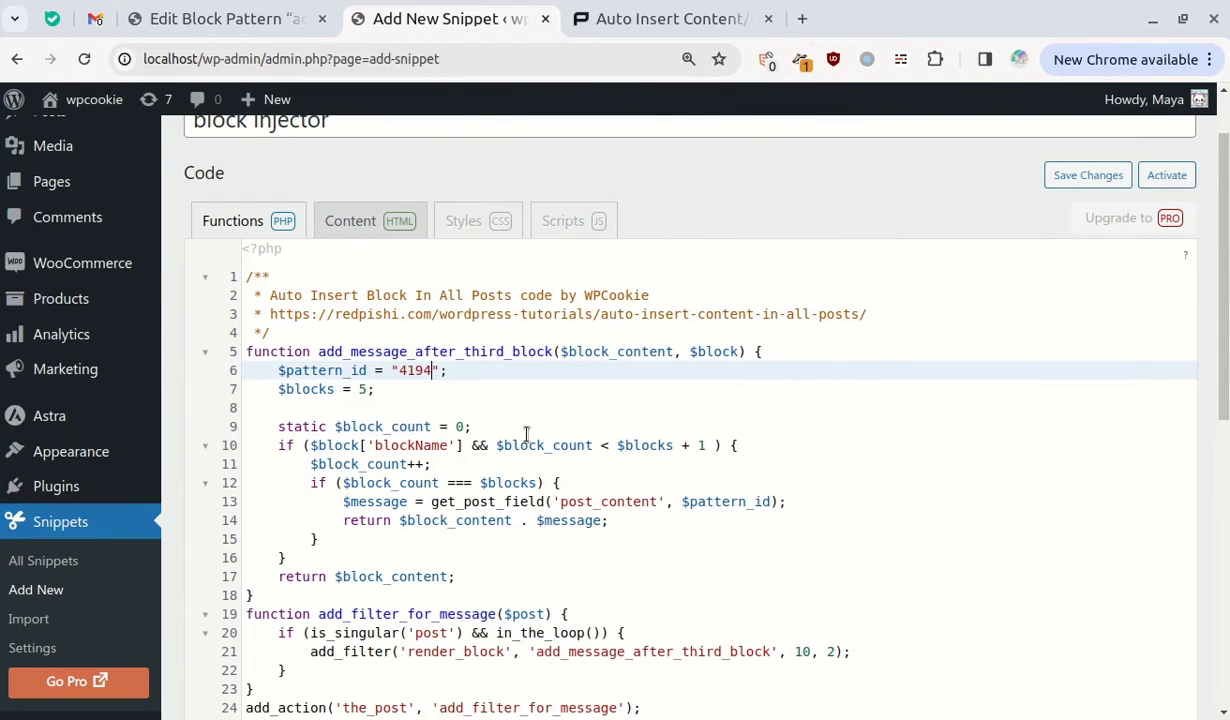
click(526, 434)
Save the changes to the "block injector" snippet and activate it
double_click(364, 390)
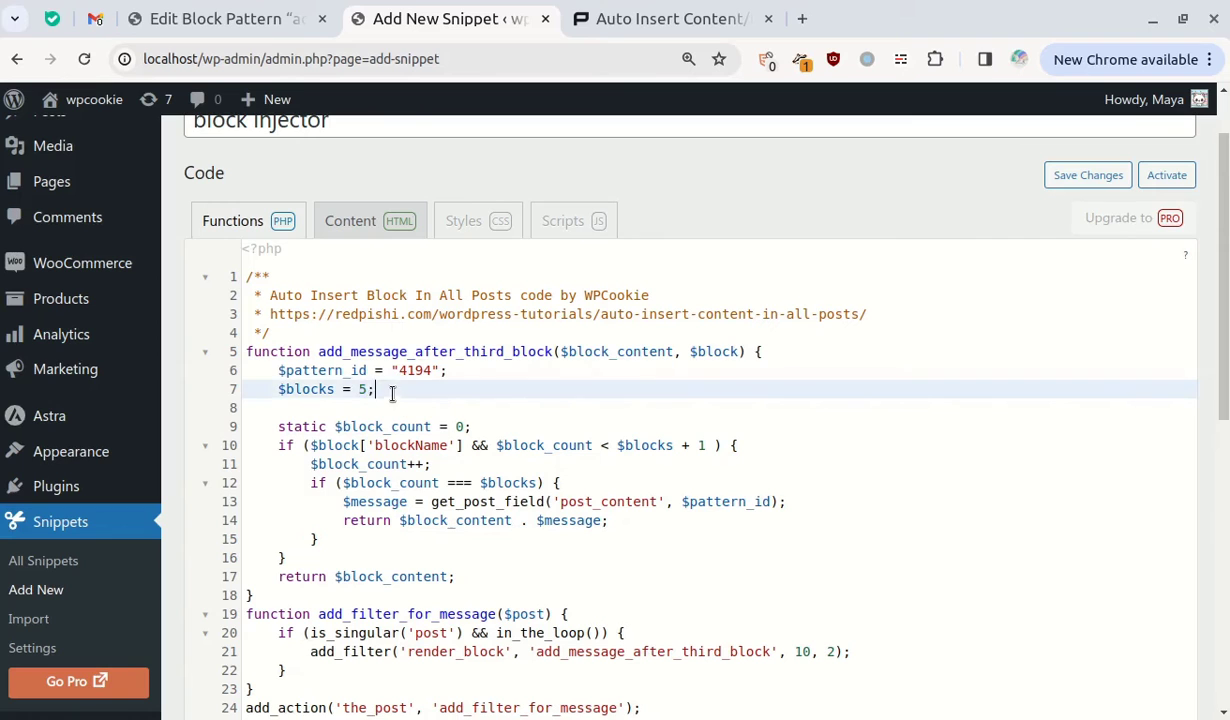
scroll(1045, 575, down, 10)
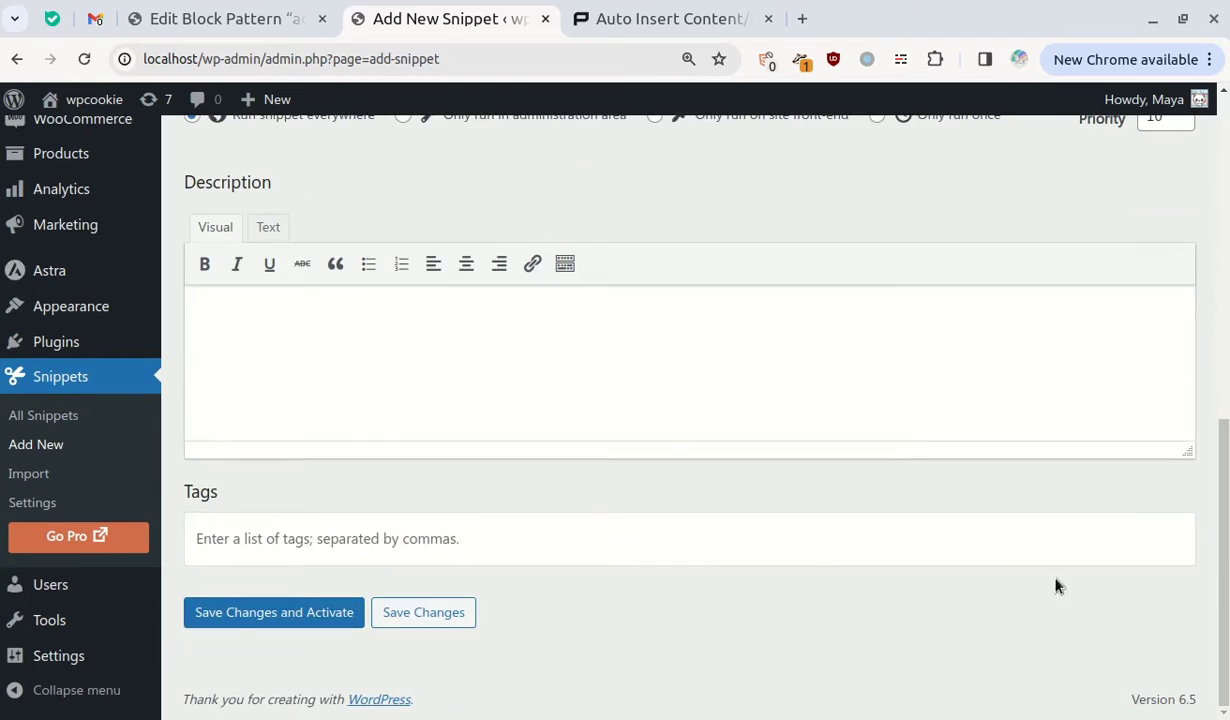
click(246, 612)
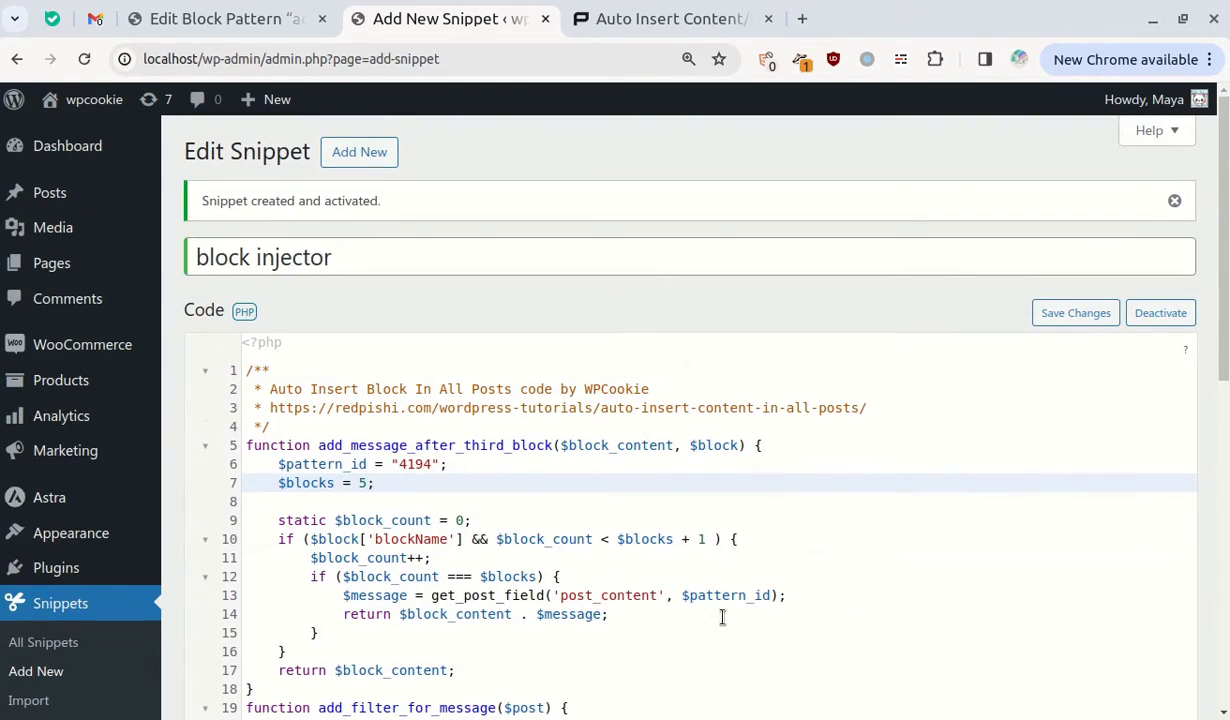
Open the wpcookie site's front end in a new tab and place that tab after the tutorial page
mouse_move(85, 110)
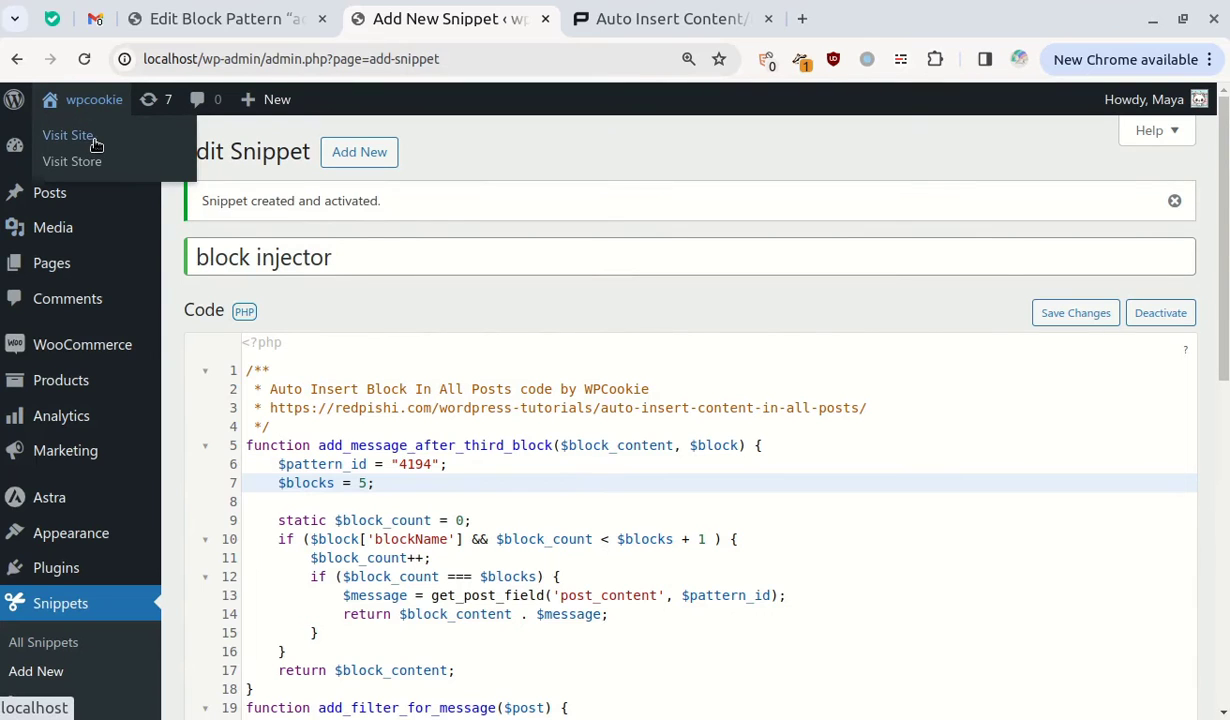
middle_click(90, 137)
click(650, 11)
drag(650, 11, 880, 14)
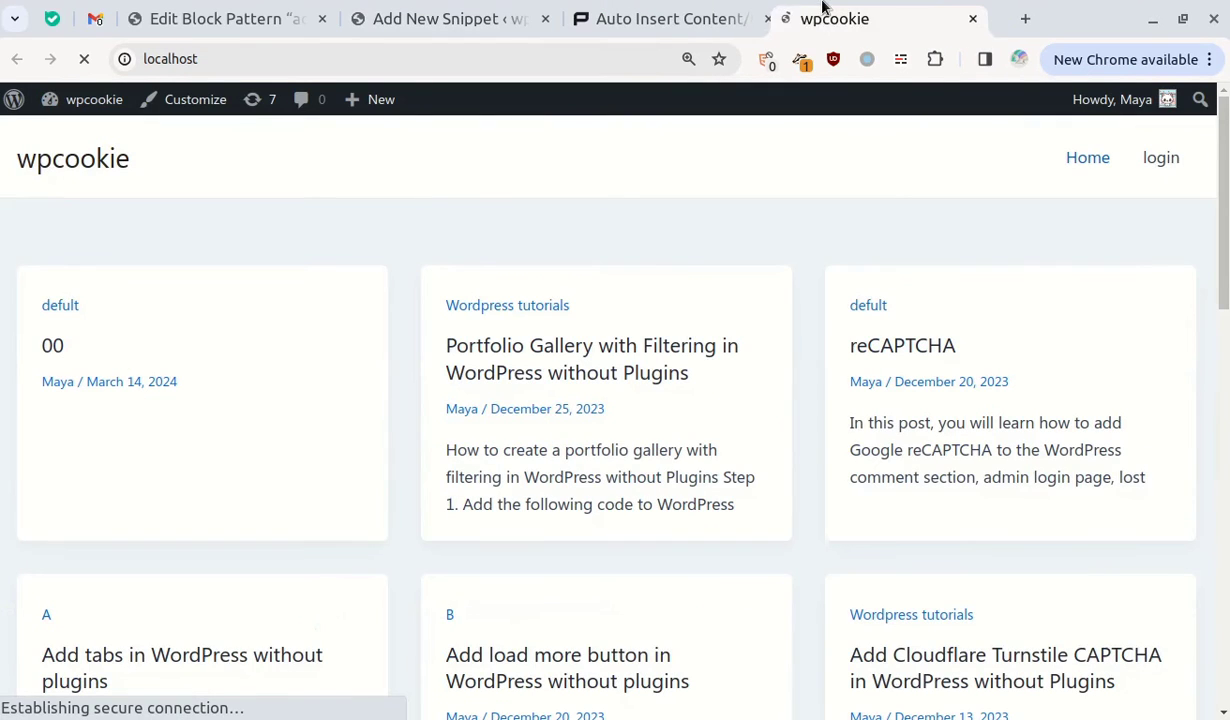
Open the "Portfolio Gallery with Filtering in WordPress without Plugins" post in a new tab and examine the inserted ad banner
right_click(590, 358)
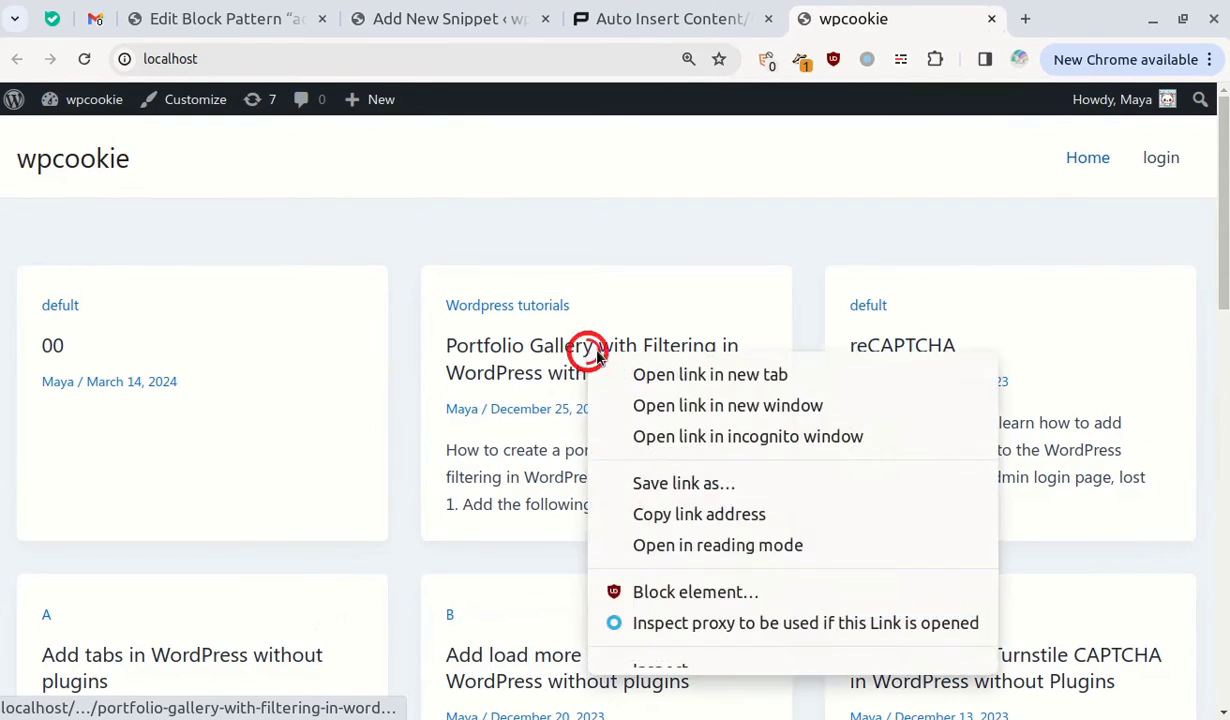
click(706, 374)
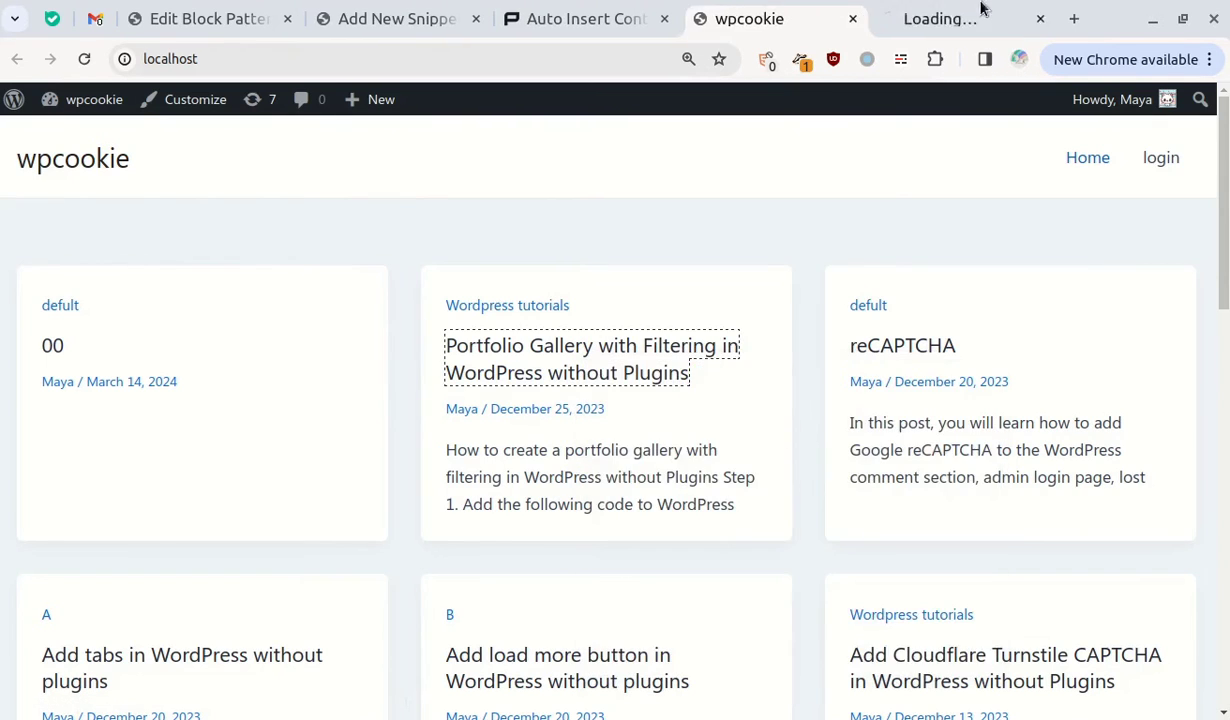
click(980, 12)
scroll(977, 331, down, 3)
scroll(977, 331, down, 3)
scroll(700, 450, up, 1)
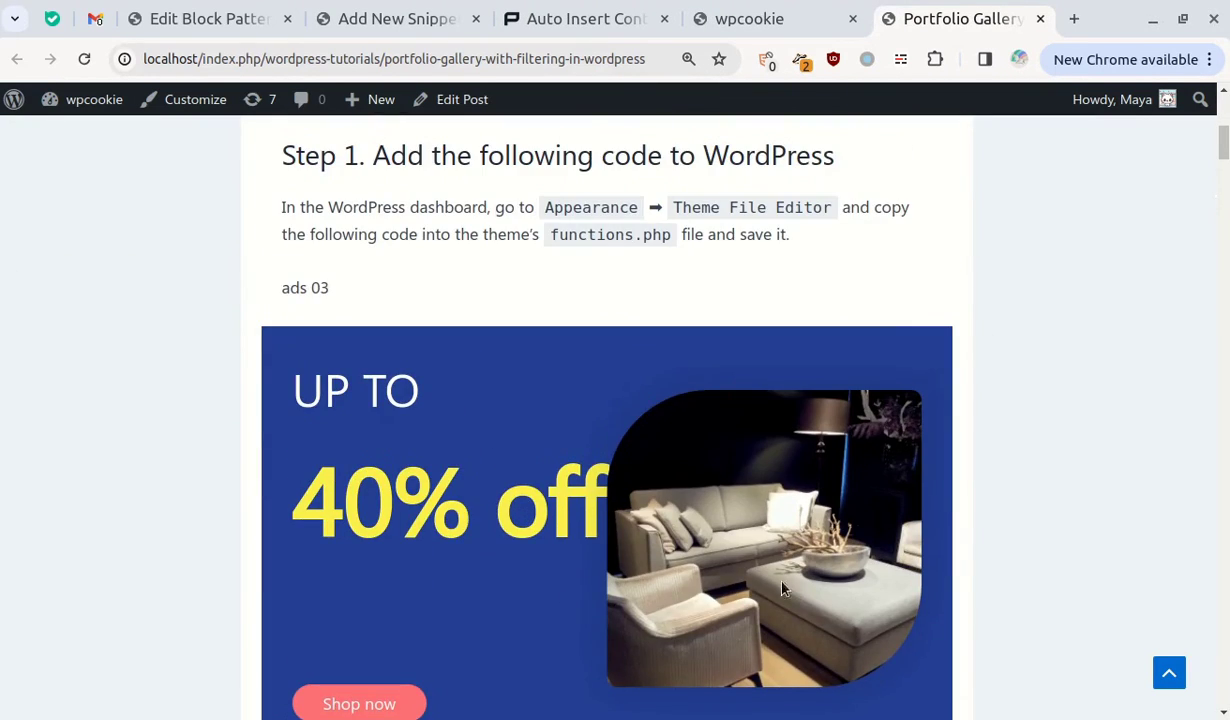
scroll(700, 450, down, 3)
scroll(724, 534, up, 2)
From the site's home page, open the "Save All Form Submissions Data in WordPress without plugins" post in a new tab and look for the banner
click(750, 18)
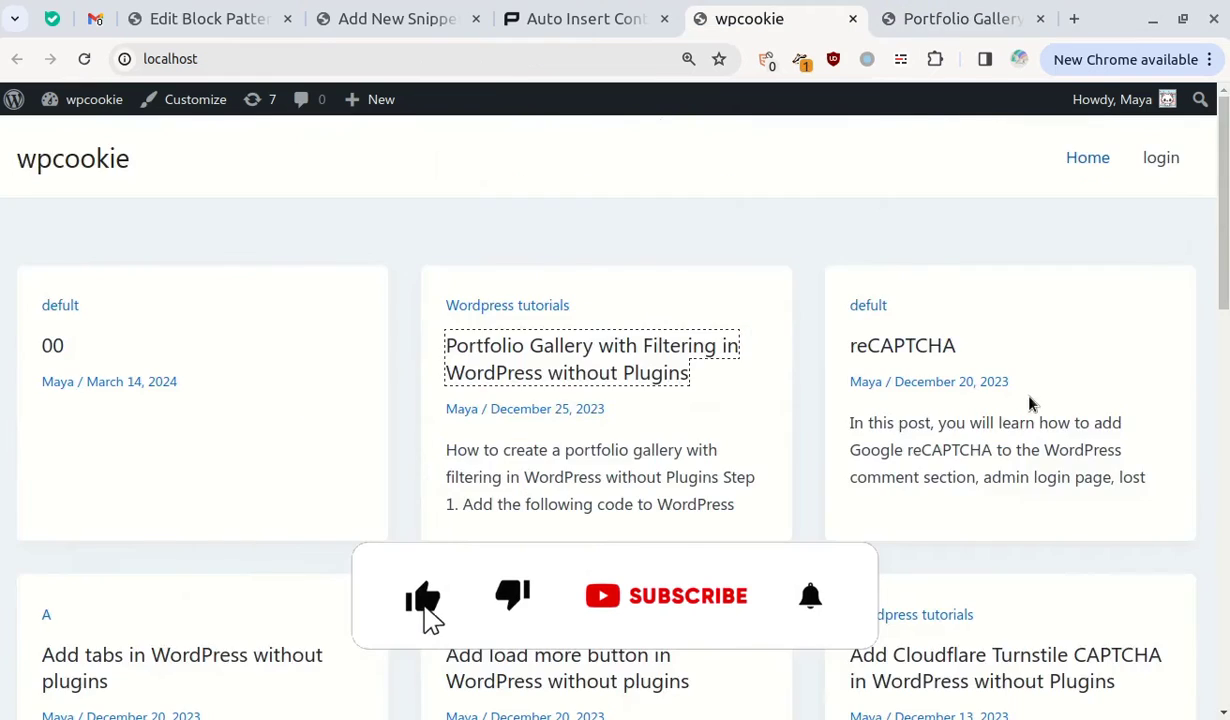
scroll(599, 467, down, 6)
middle_click(507, 349)
click(990, 14)
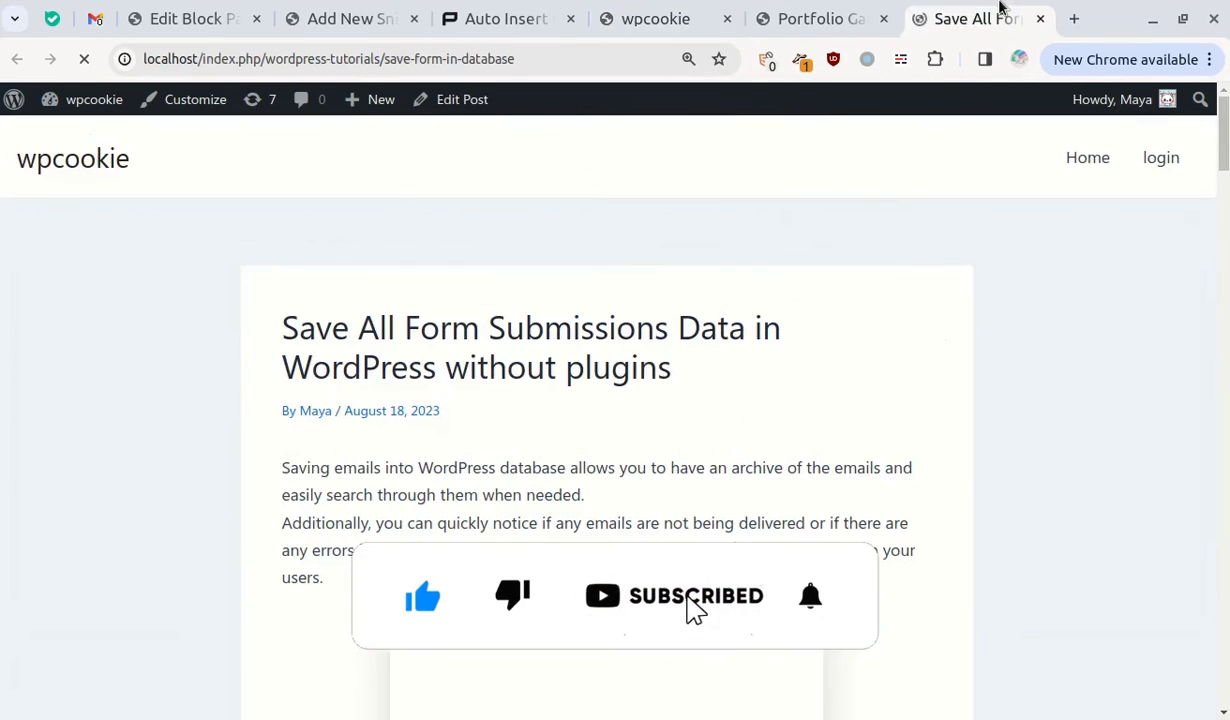
scroll(607, 400, down, 2)
scroll(1170, 346, down, 10)
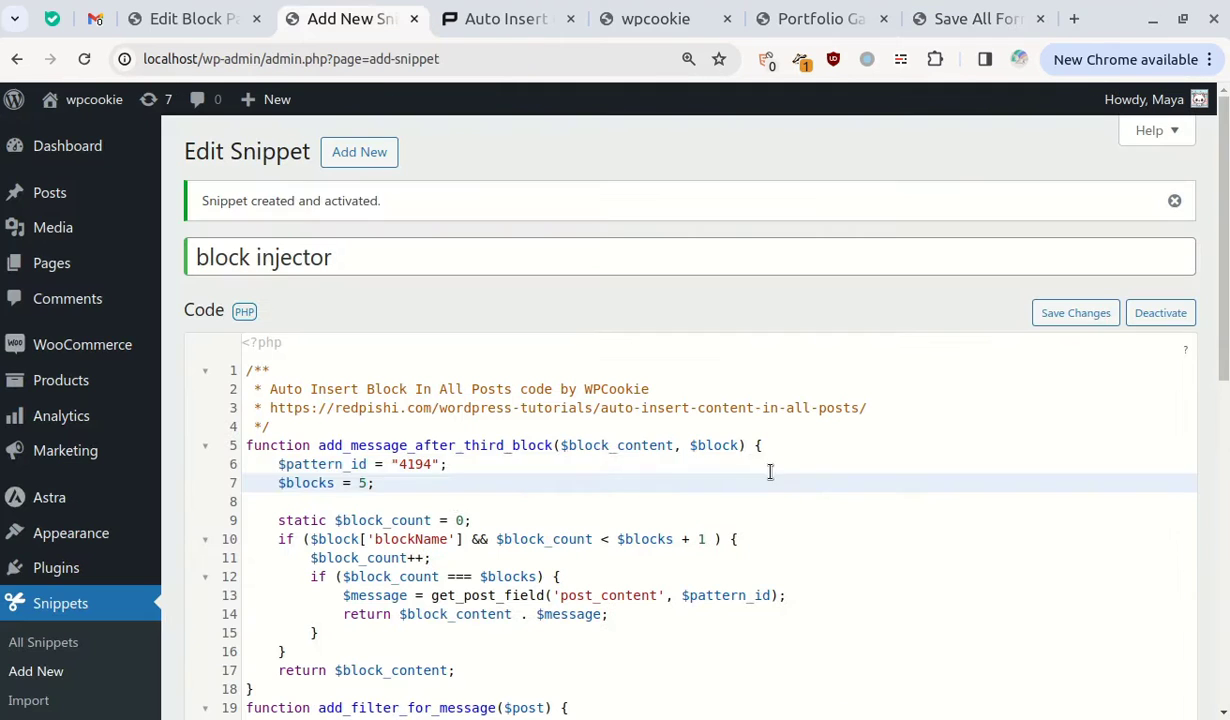
Return to the "block injector" snippet, set $blocks to 1 and save the changes
double_click(362, 483)
text(1)
click(1075, 312)
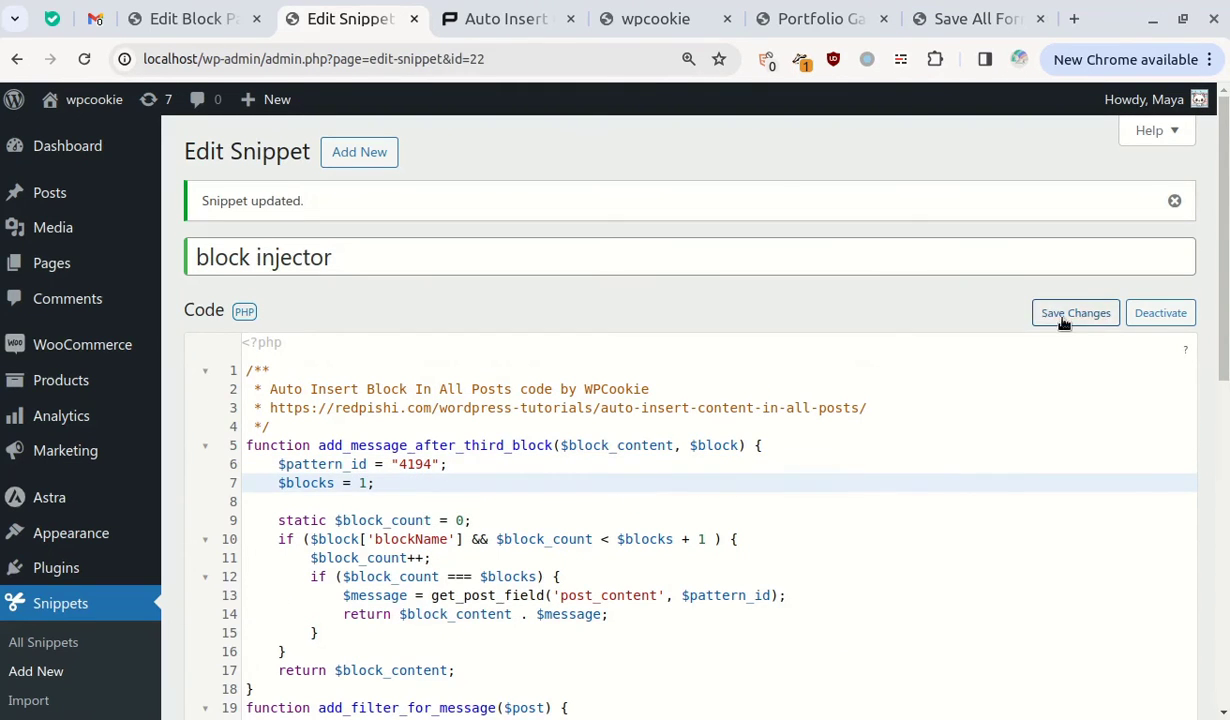
Reload the Portfolio Gallery and Save All Form Submissions posts to check where the banner is inserted
click(815, 18)
scroll(447, 316, up, 5)
click(84, 59)
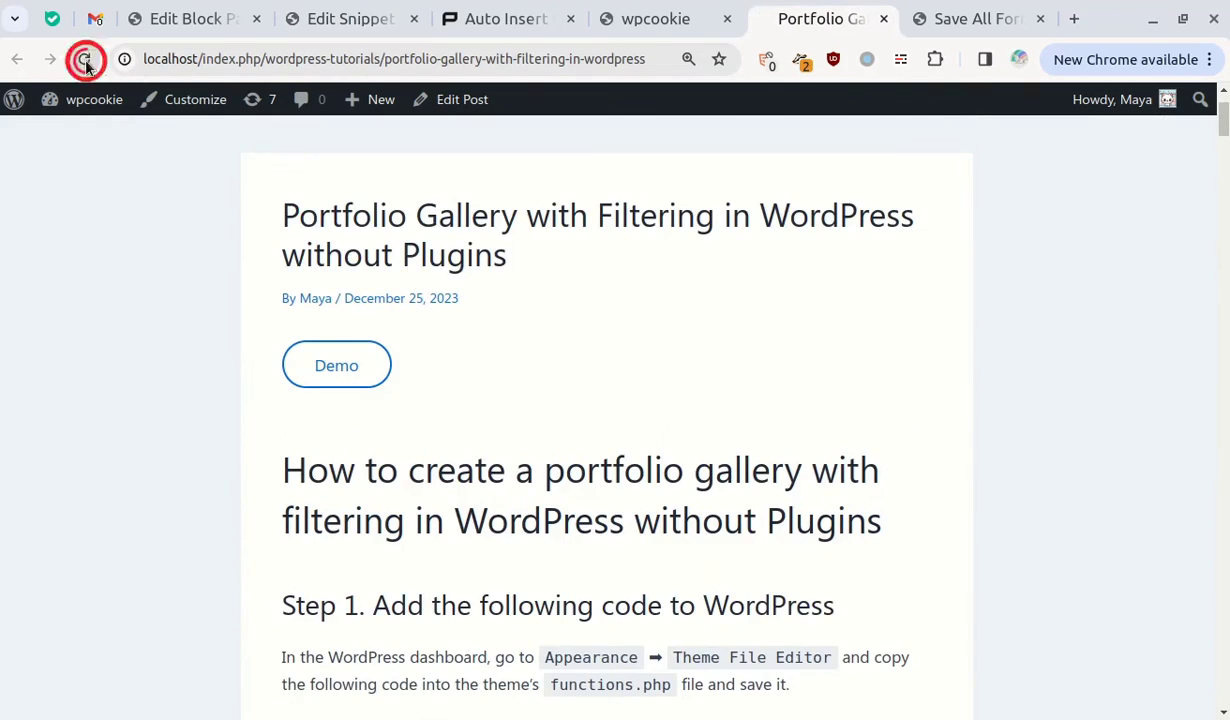
click(957, 9)
scroll(1030, 362, up, 9)
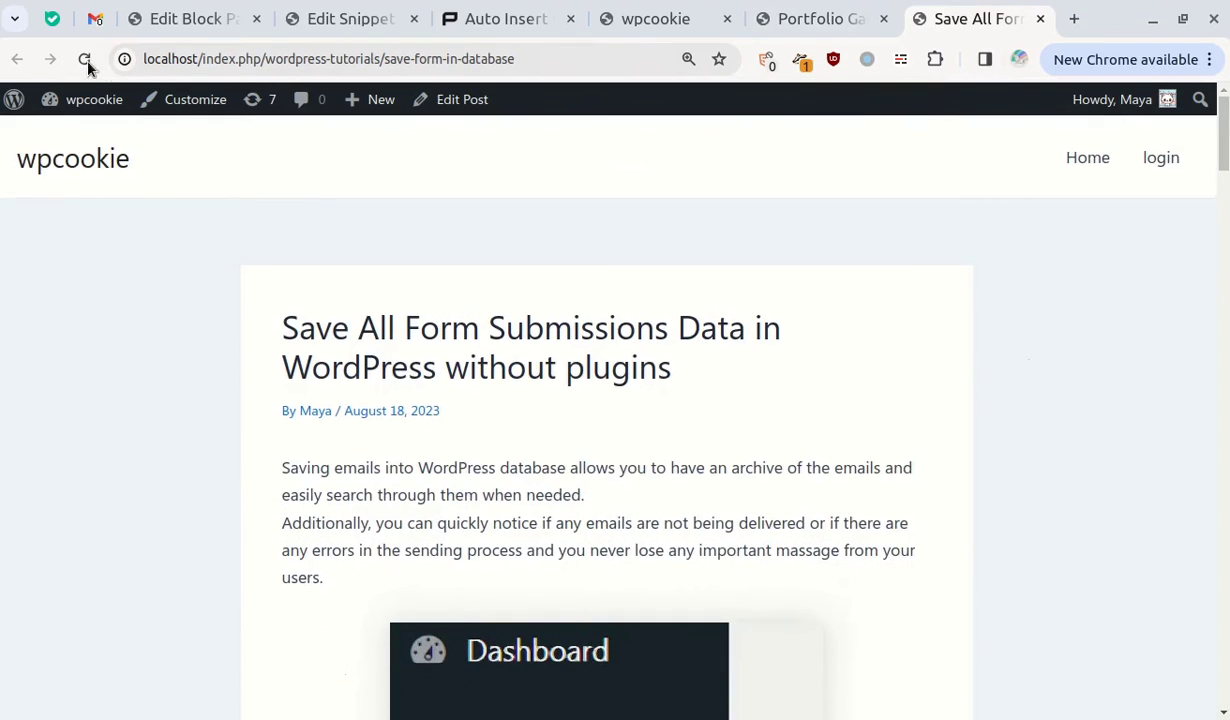
click(86, 61)
scroll(1049, 412, down, 4)
In the "ads 03" pattern editor, set the Columns block's background colour to Vivid purple
click(874, 250)
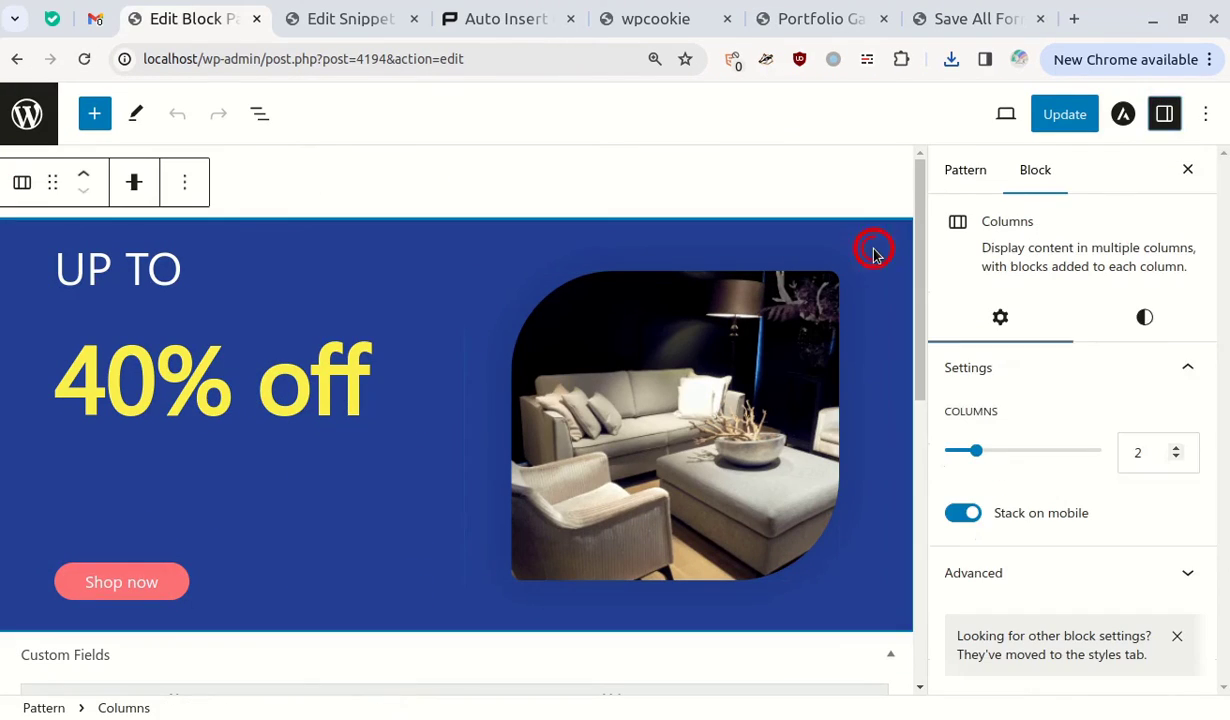
click(1145, 317)
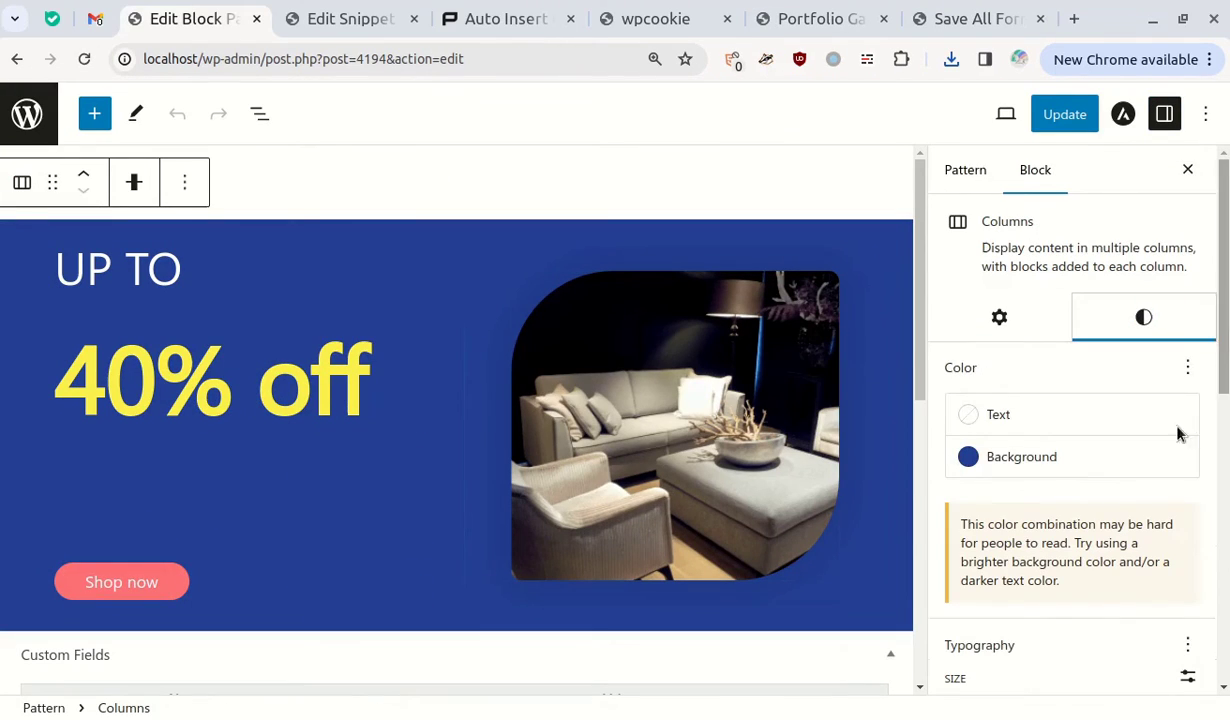
click(1040, 458)
scroll(867, 398, down, 2)
click(864, 398)
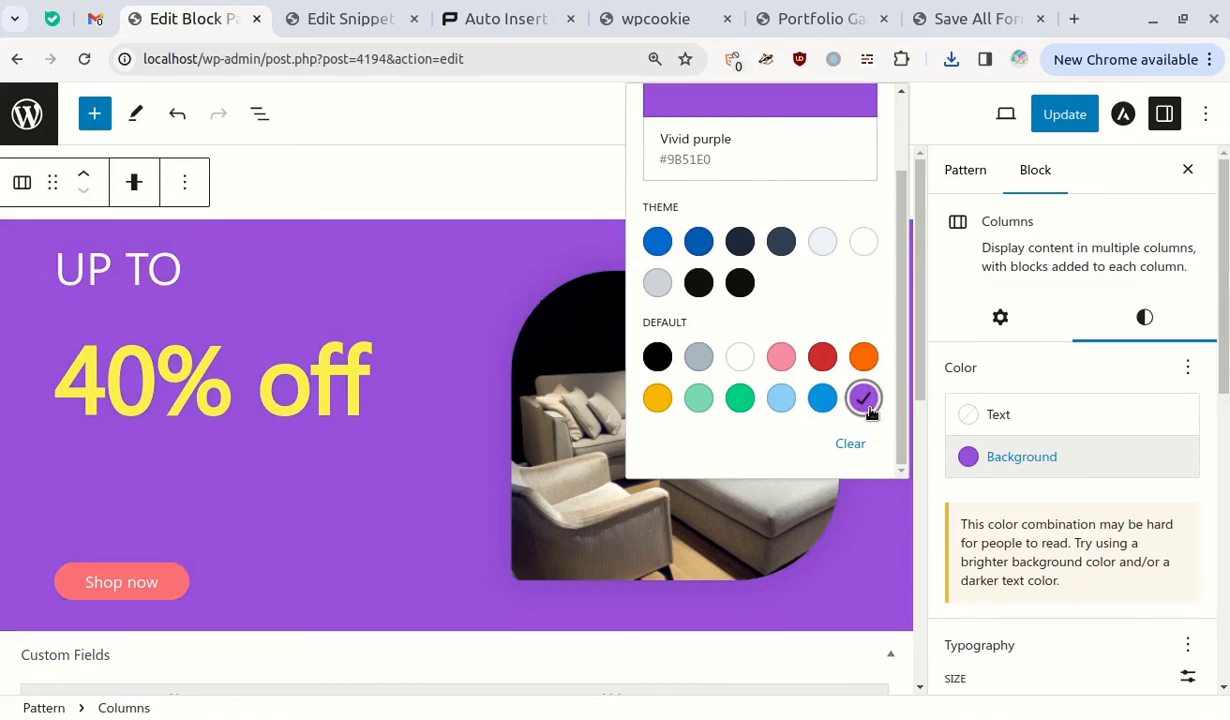
Set the "40% off" text's font size to 51 px and reduce the font size of the "UP TO" text
click(244, 417)
click(240, 405)
scroll(1040, 300, down, 2)
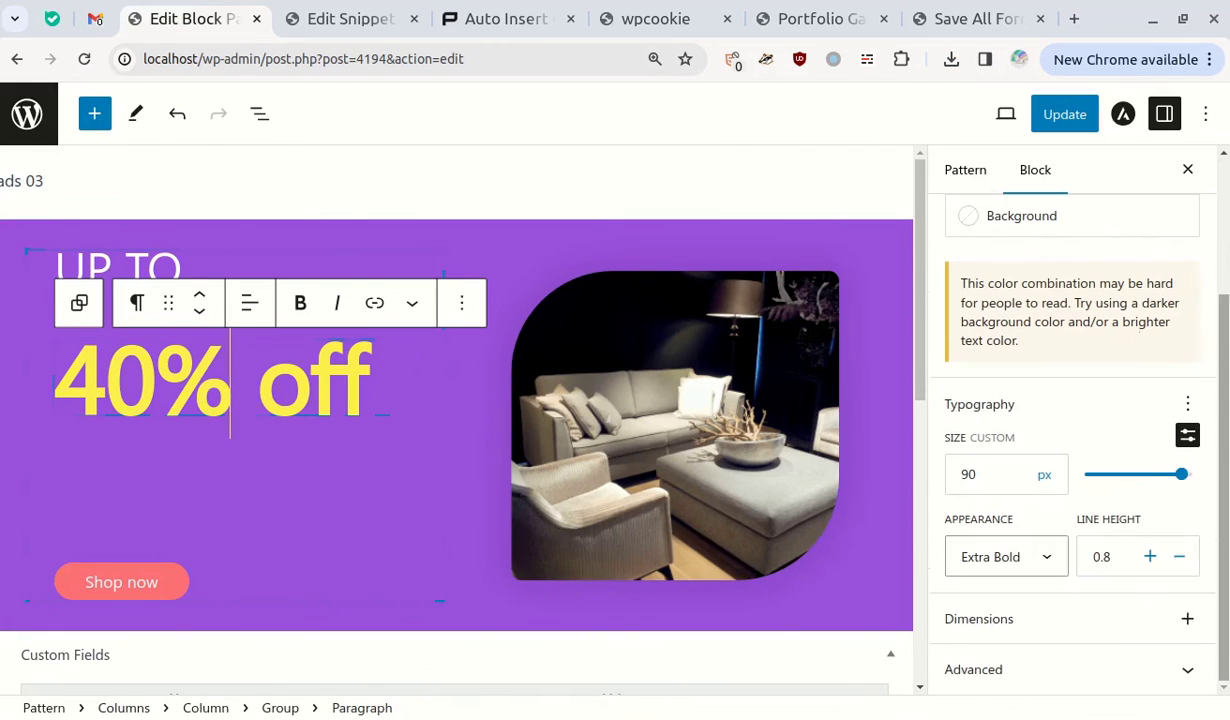
drag(1181, 473, 1140, 478)
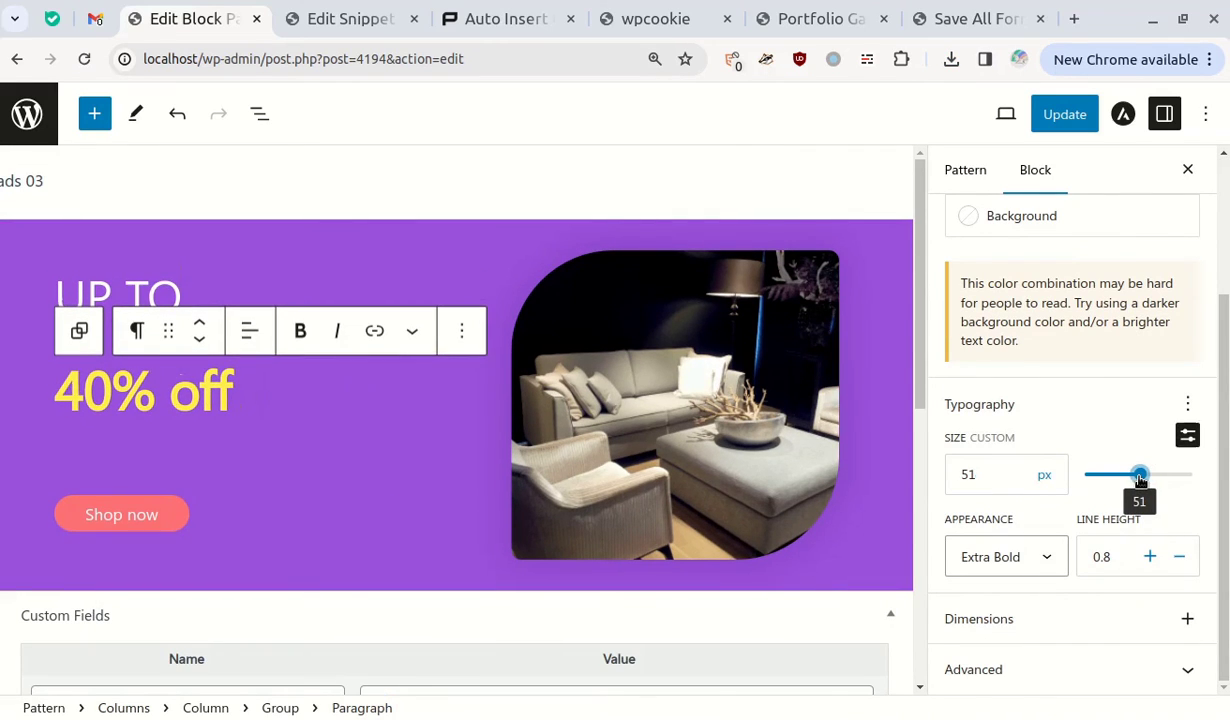
click(110, 292)
drag(1134, 540, 1119, 542)
Set the "Shop now" button's width to 75% and update the "ads 03" pattern
click(121, 502)
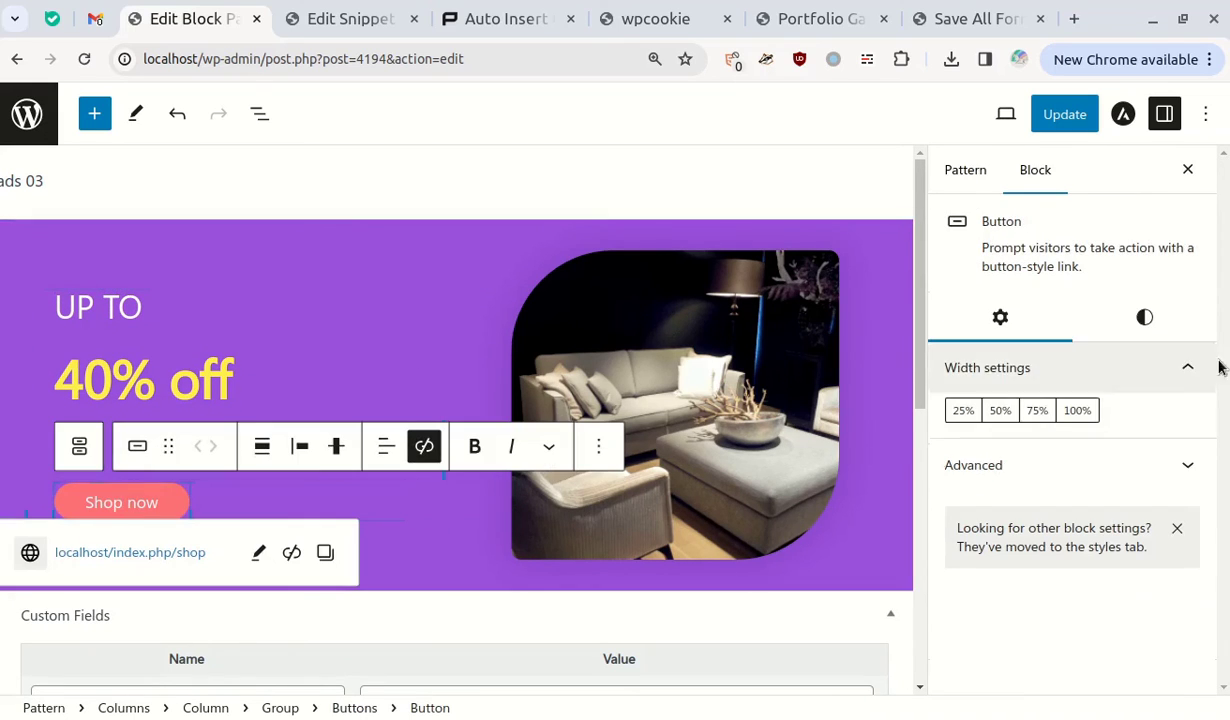
click(1003, 411)
click(1037, 410)
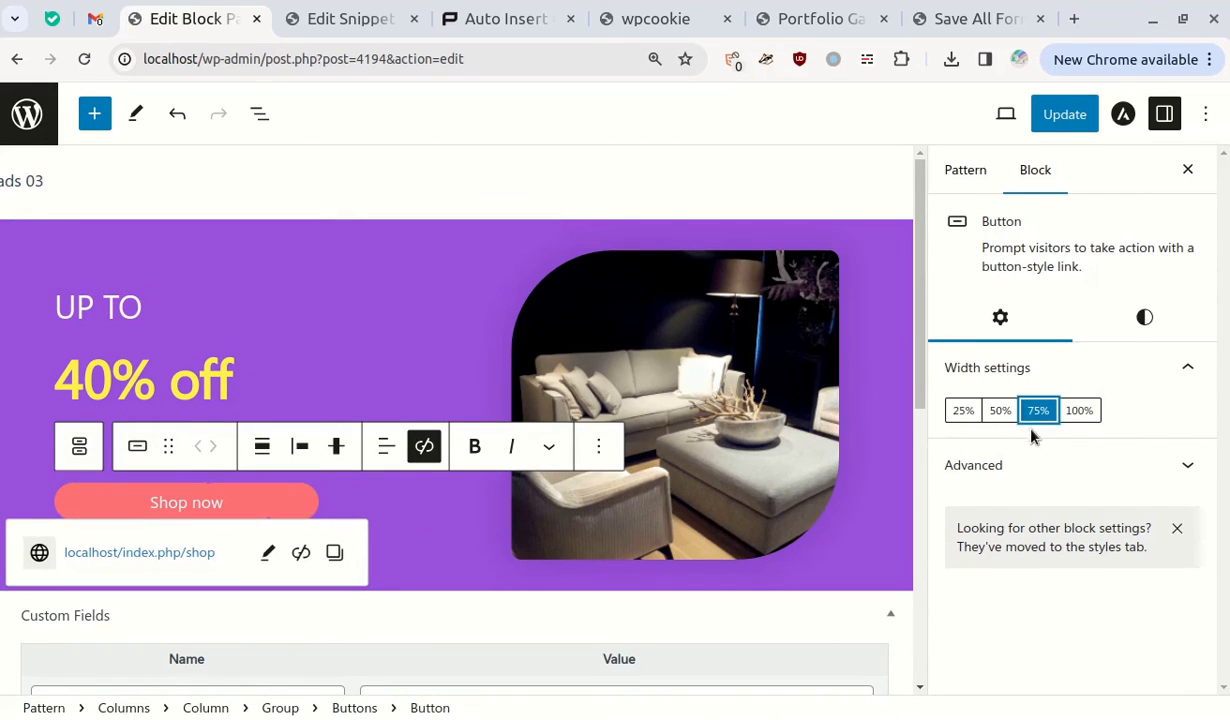
click(1066, 128)
Reload both open posts and examine the banner's updated colour, text sizes and button width
click(812, 19)
scroll(632, 323, down, 2)
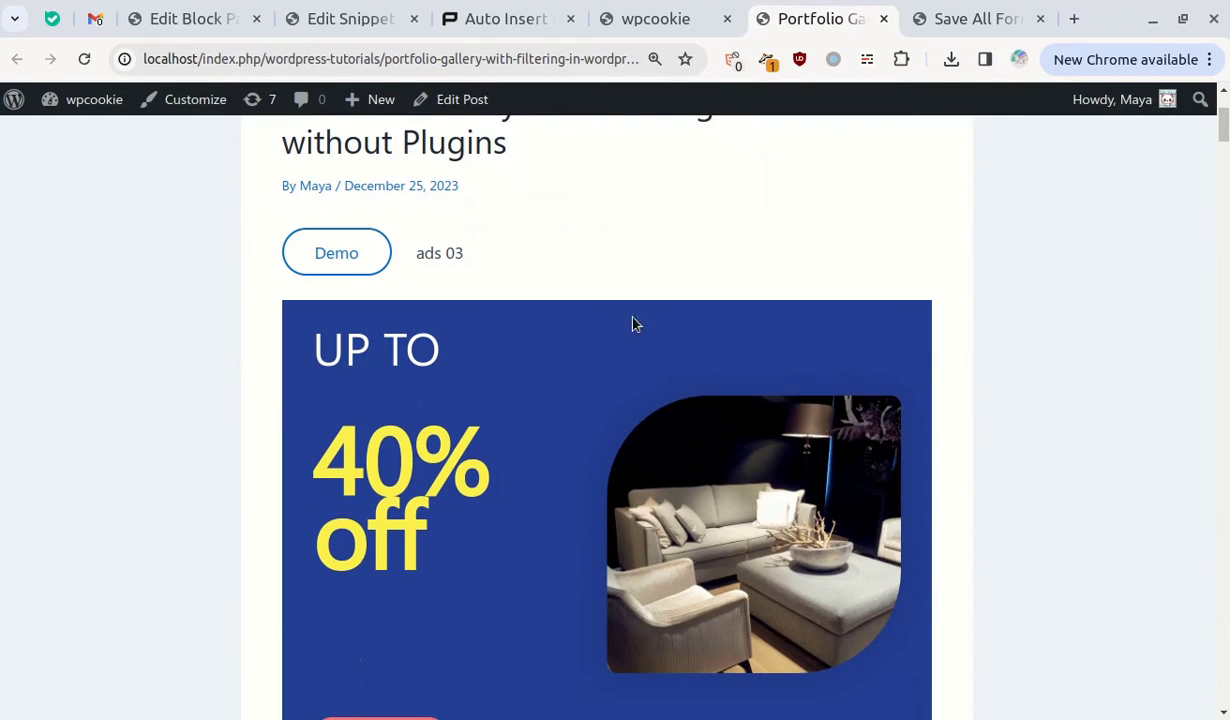
click(85, 59)
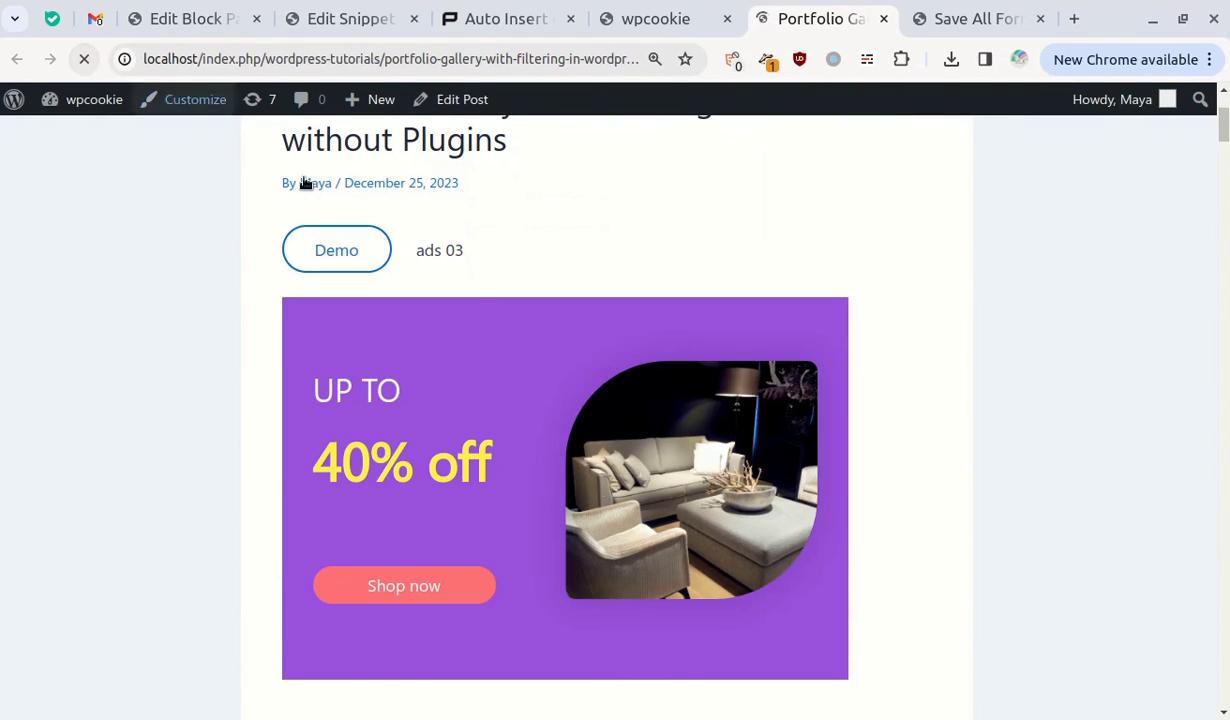
click(963, 20)
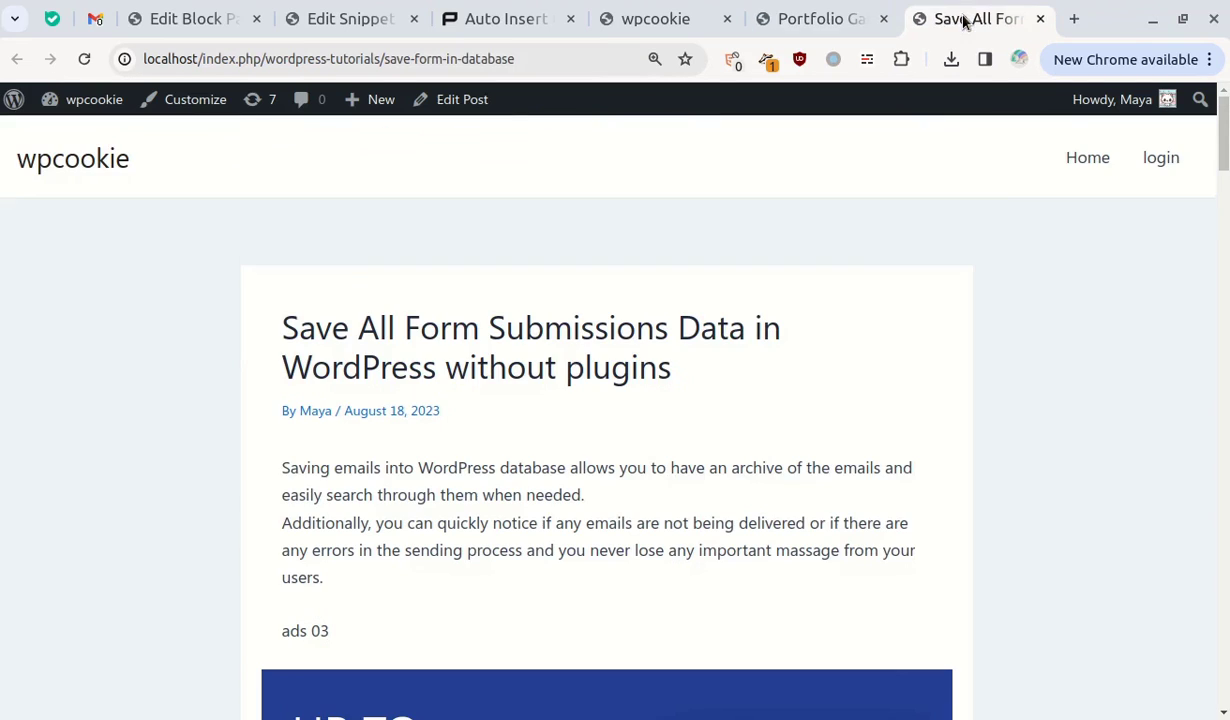
scroll(1066, 392, down, 3)
click(85, 59)
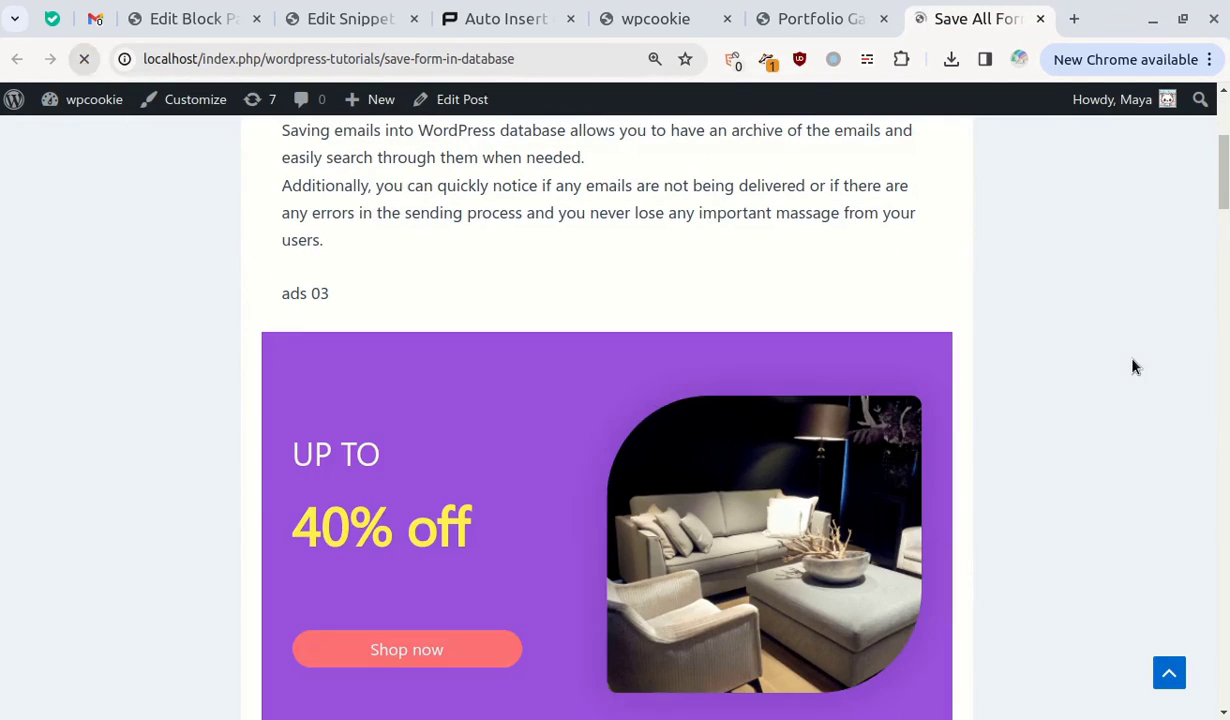
scroll(1131, 365, down, 2)
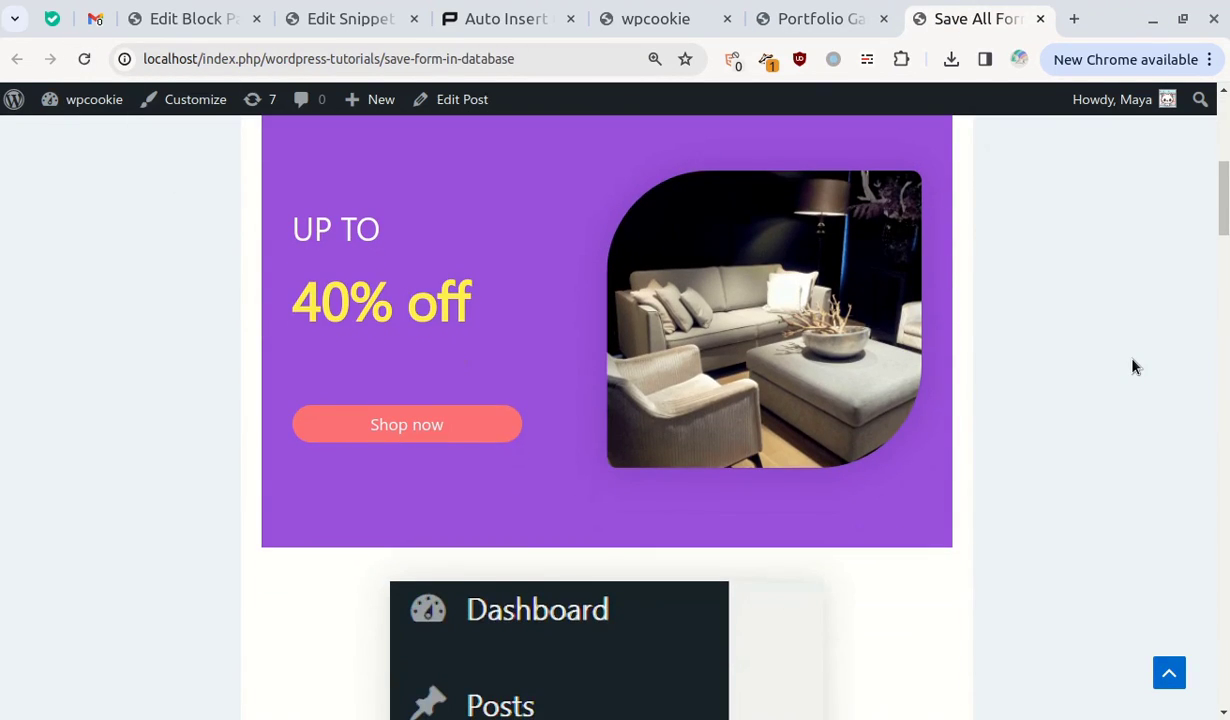